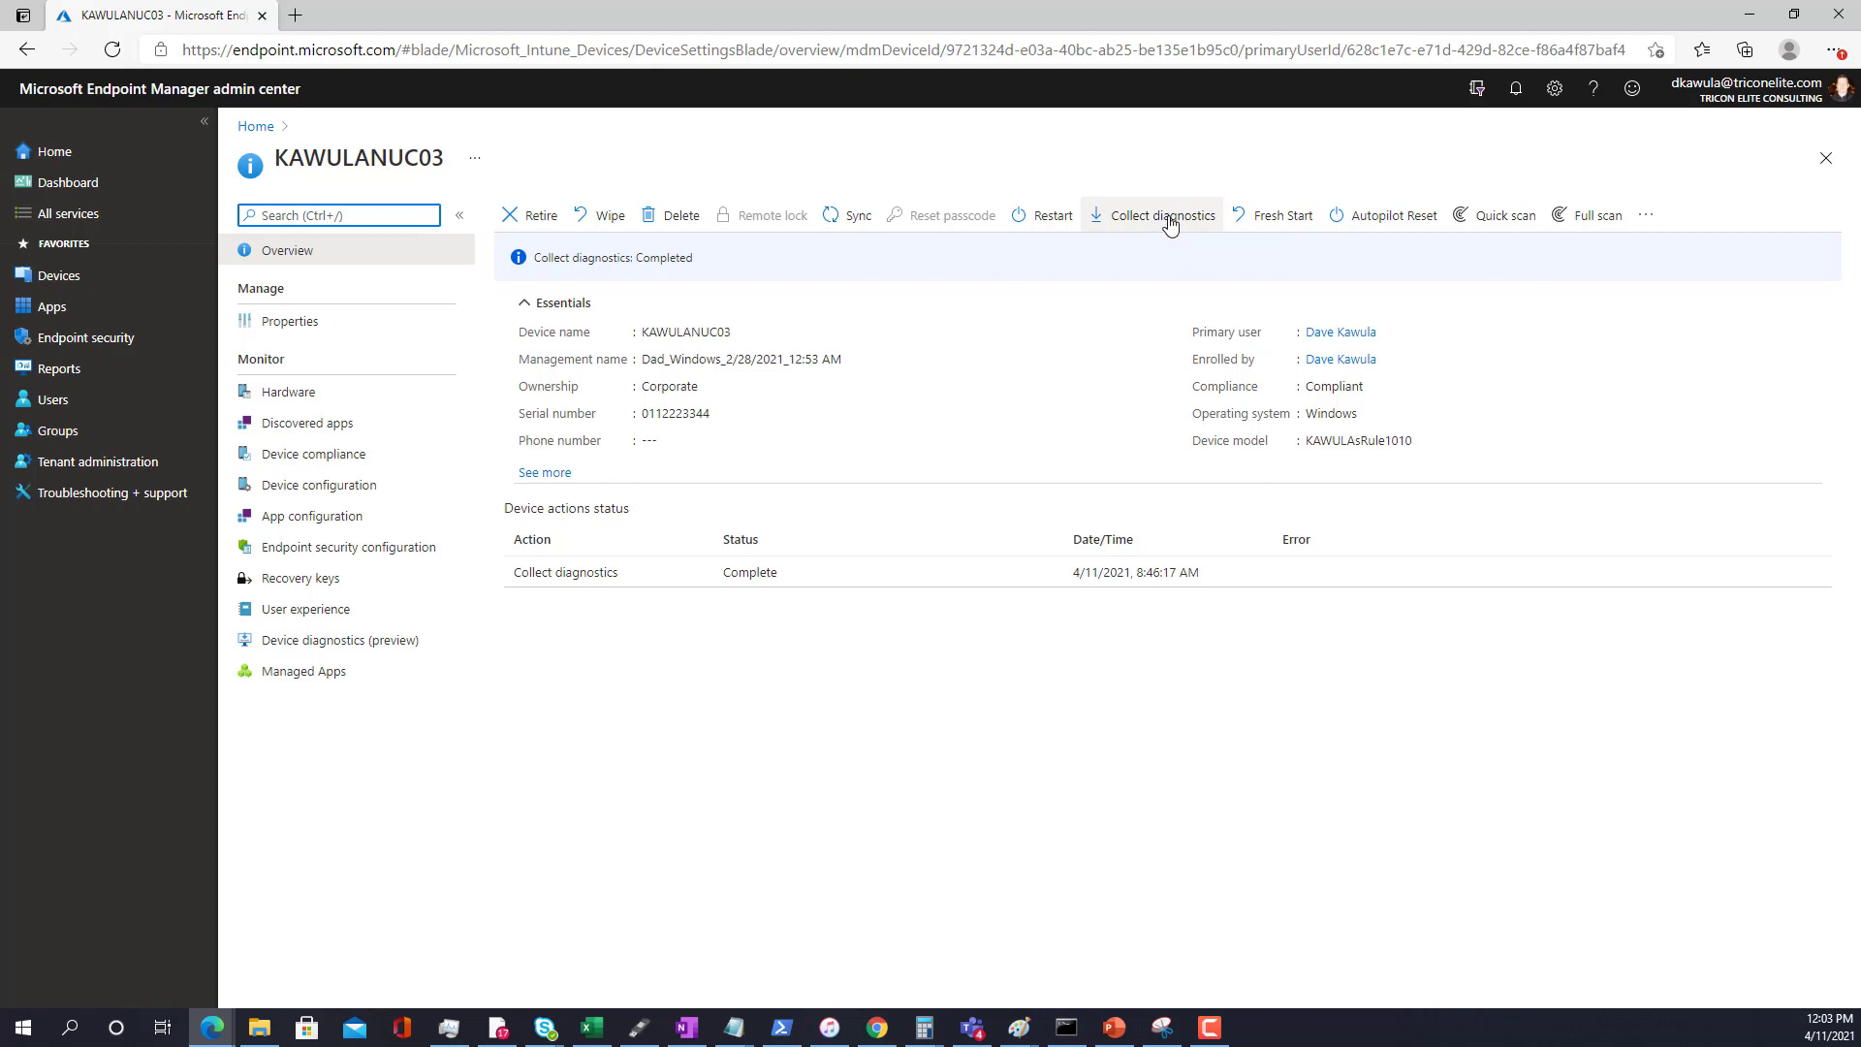
Step: Start a diagnostics collection on the open device, confirm it, and show the device diagnostics (preview) page
left_click(1144, 221)
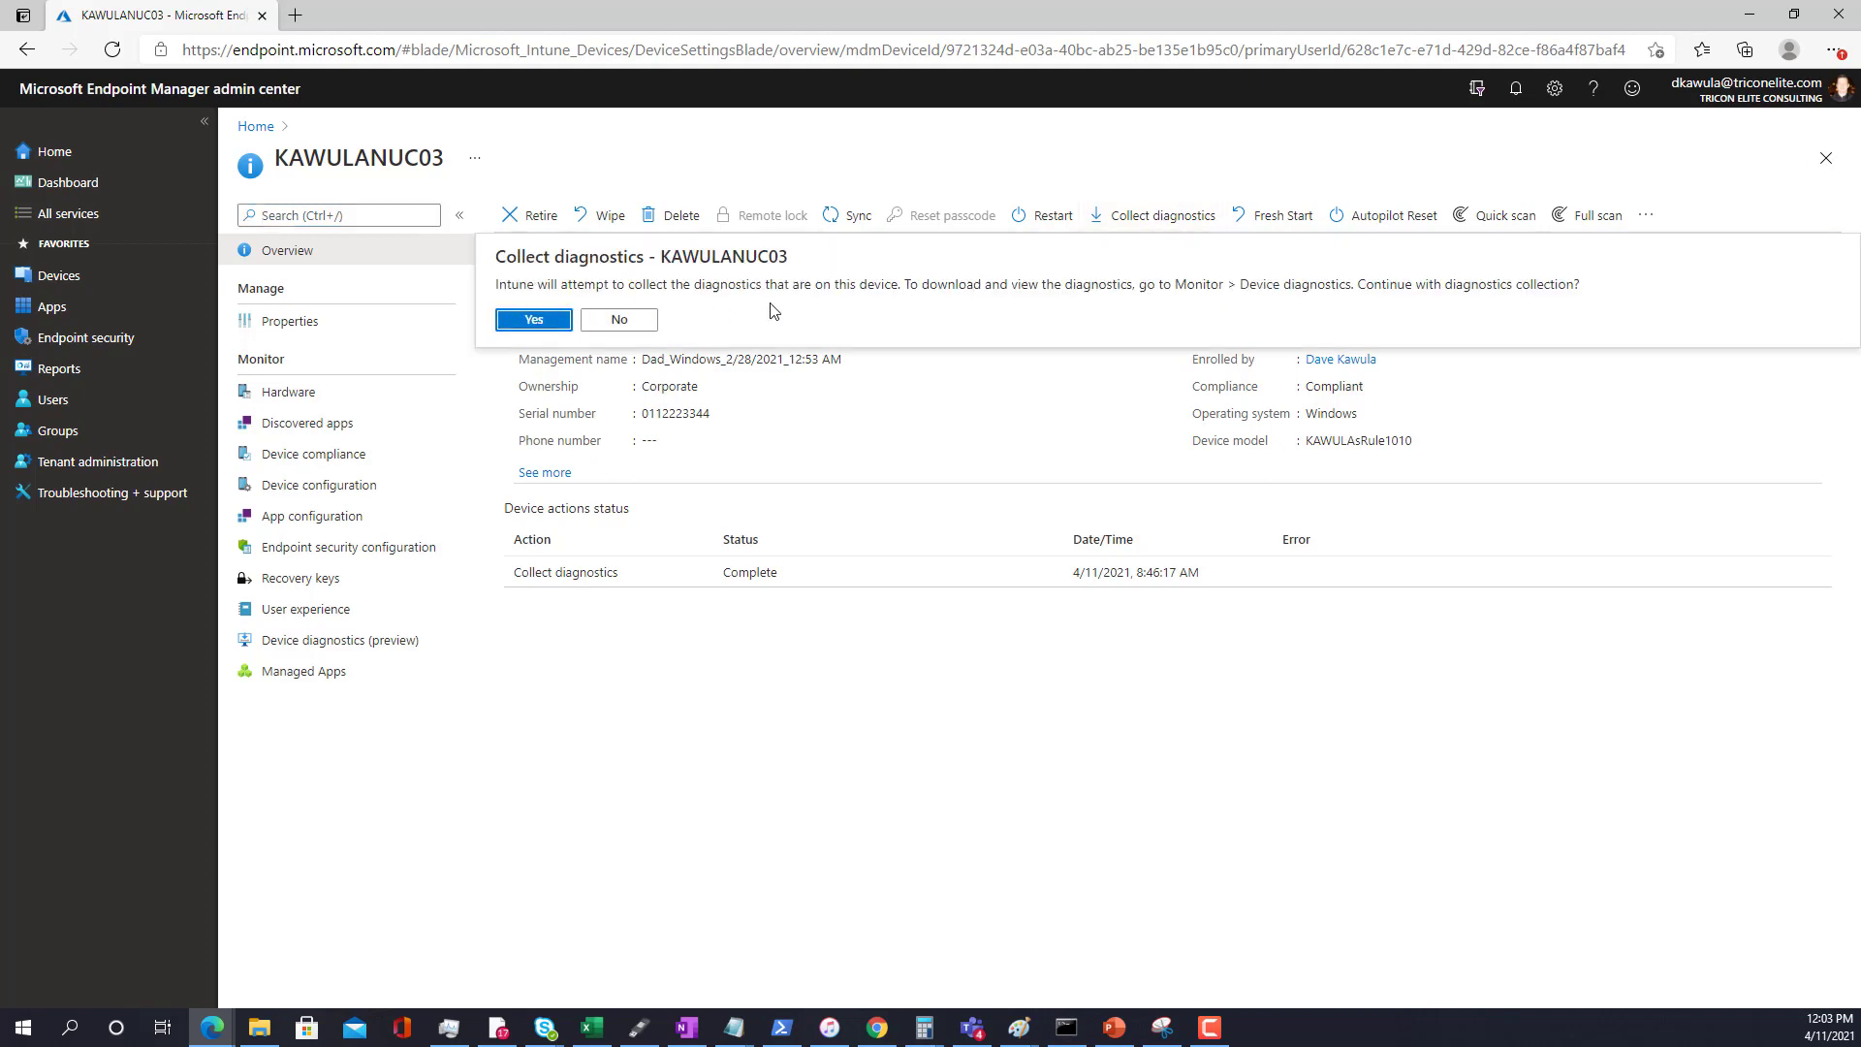
left_click(534, 320)
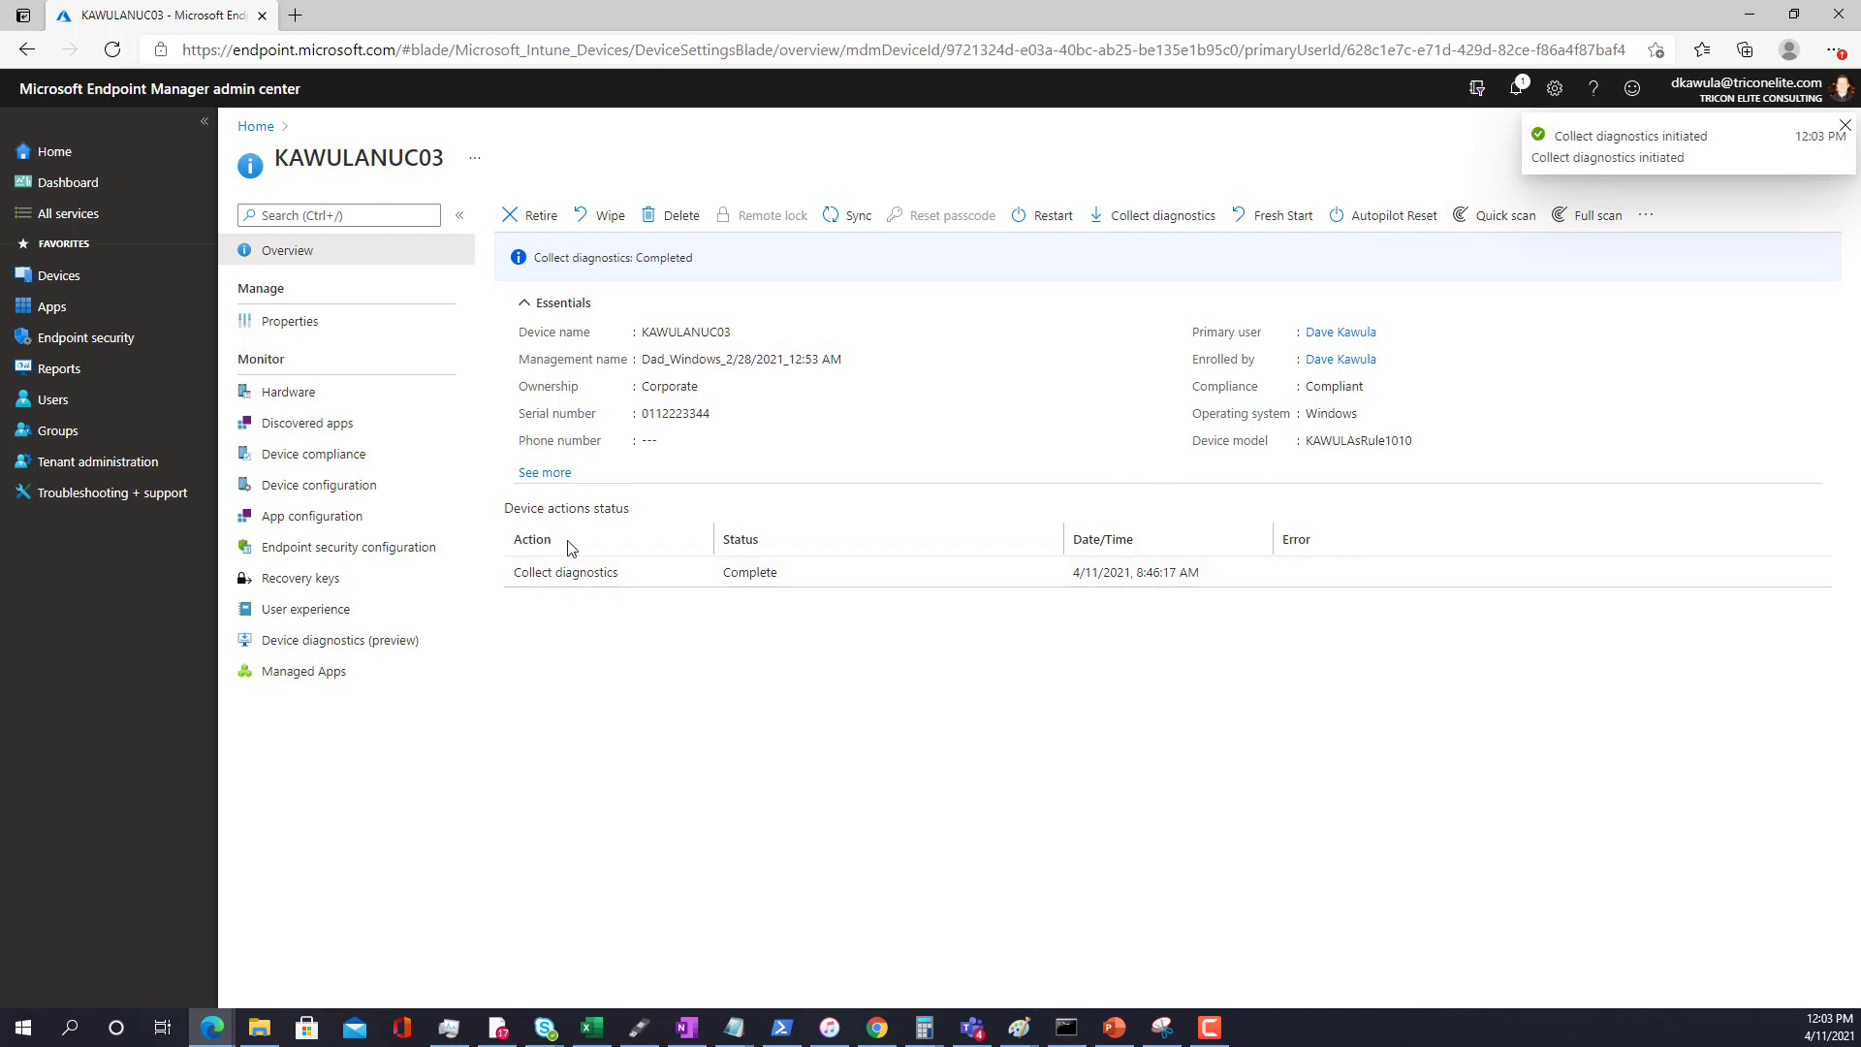
left_click(320, 651)
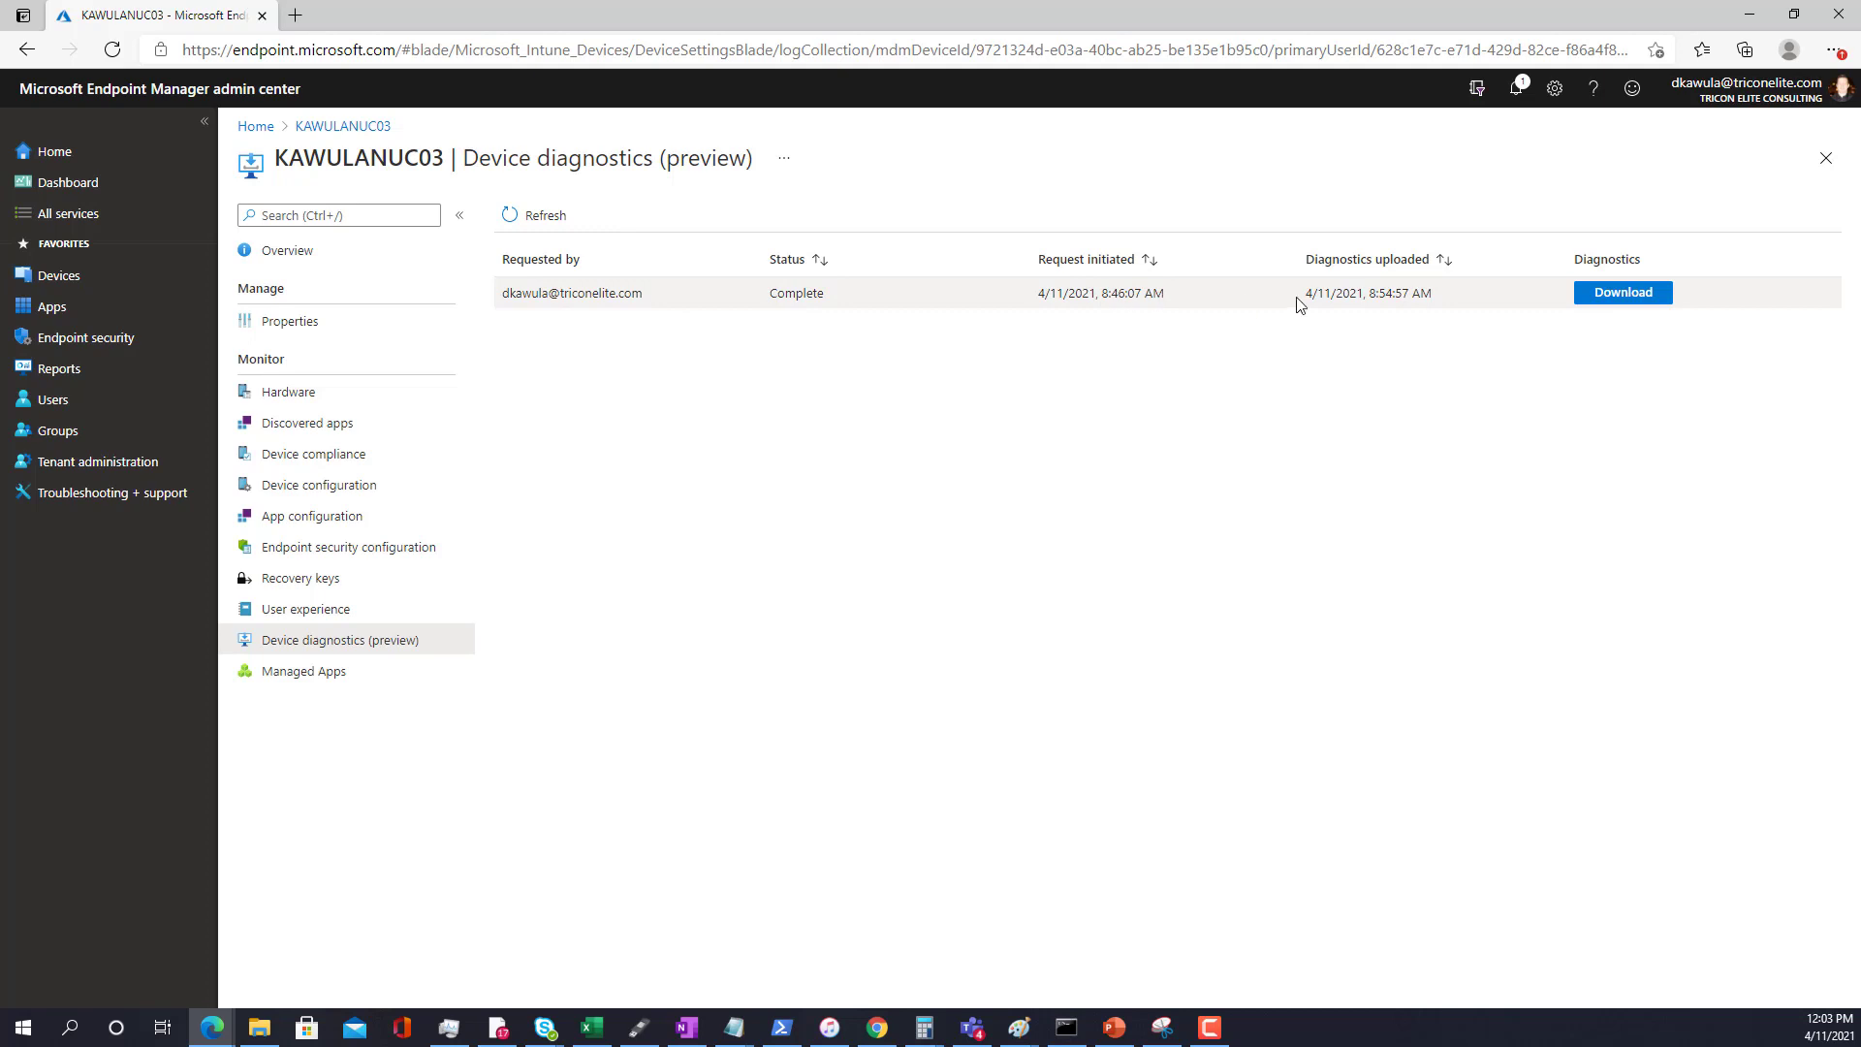
Step: Download the completed device diagnostics package and open the downloaded DiagLogs zip file
left_click(1627, 301)
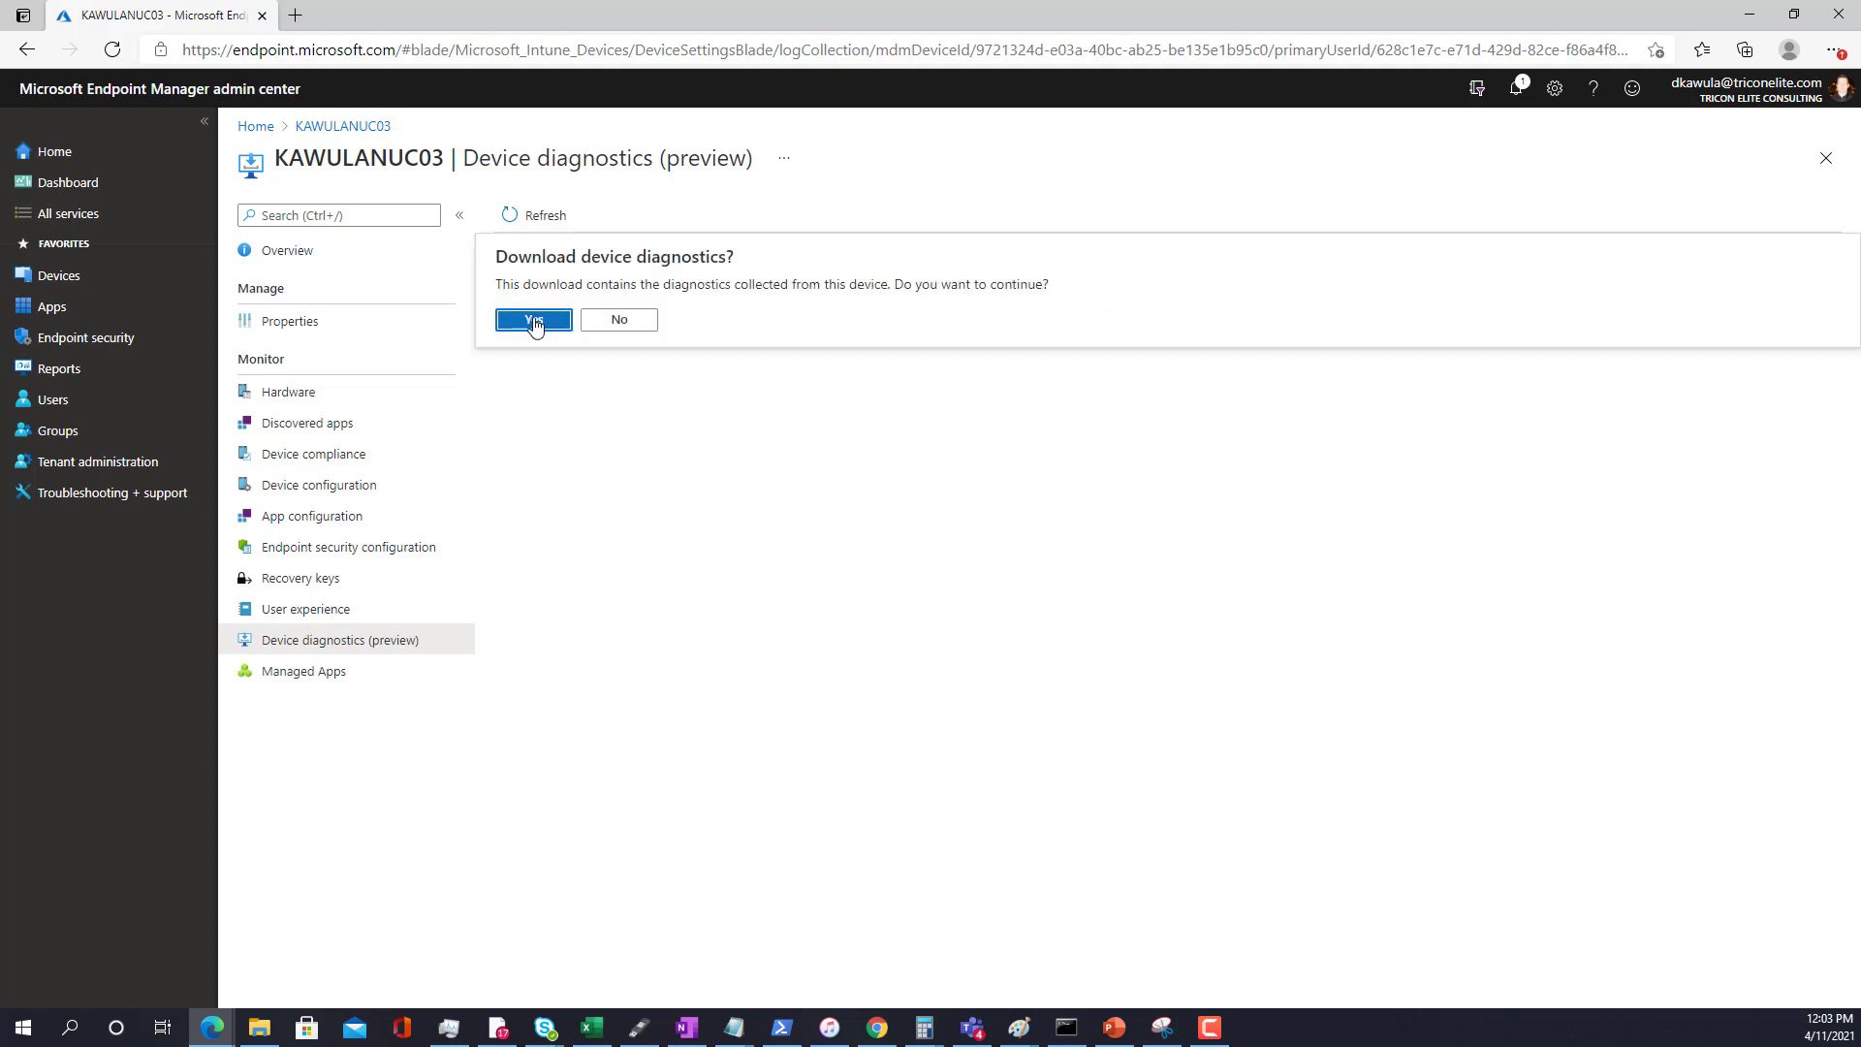
left_click(534, 321)
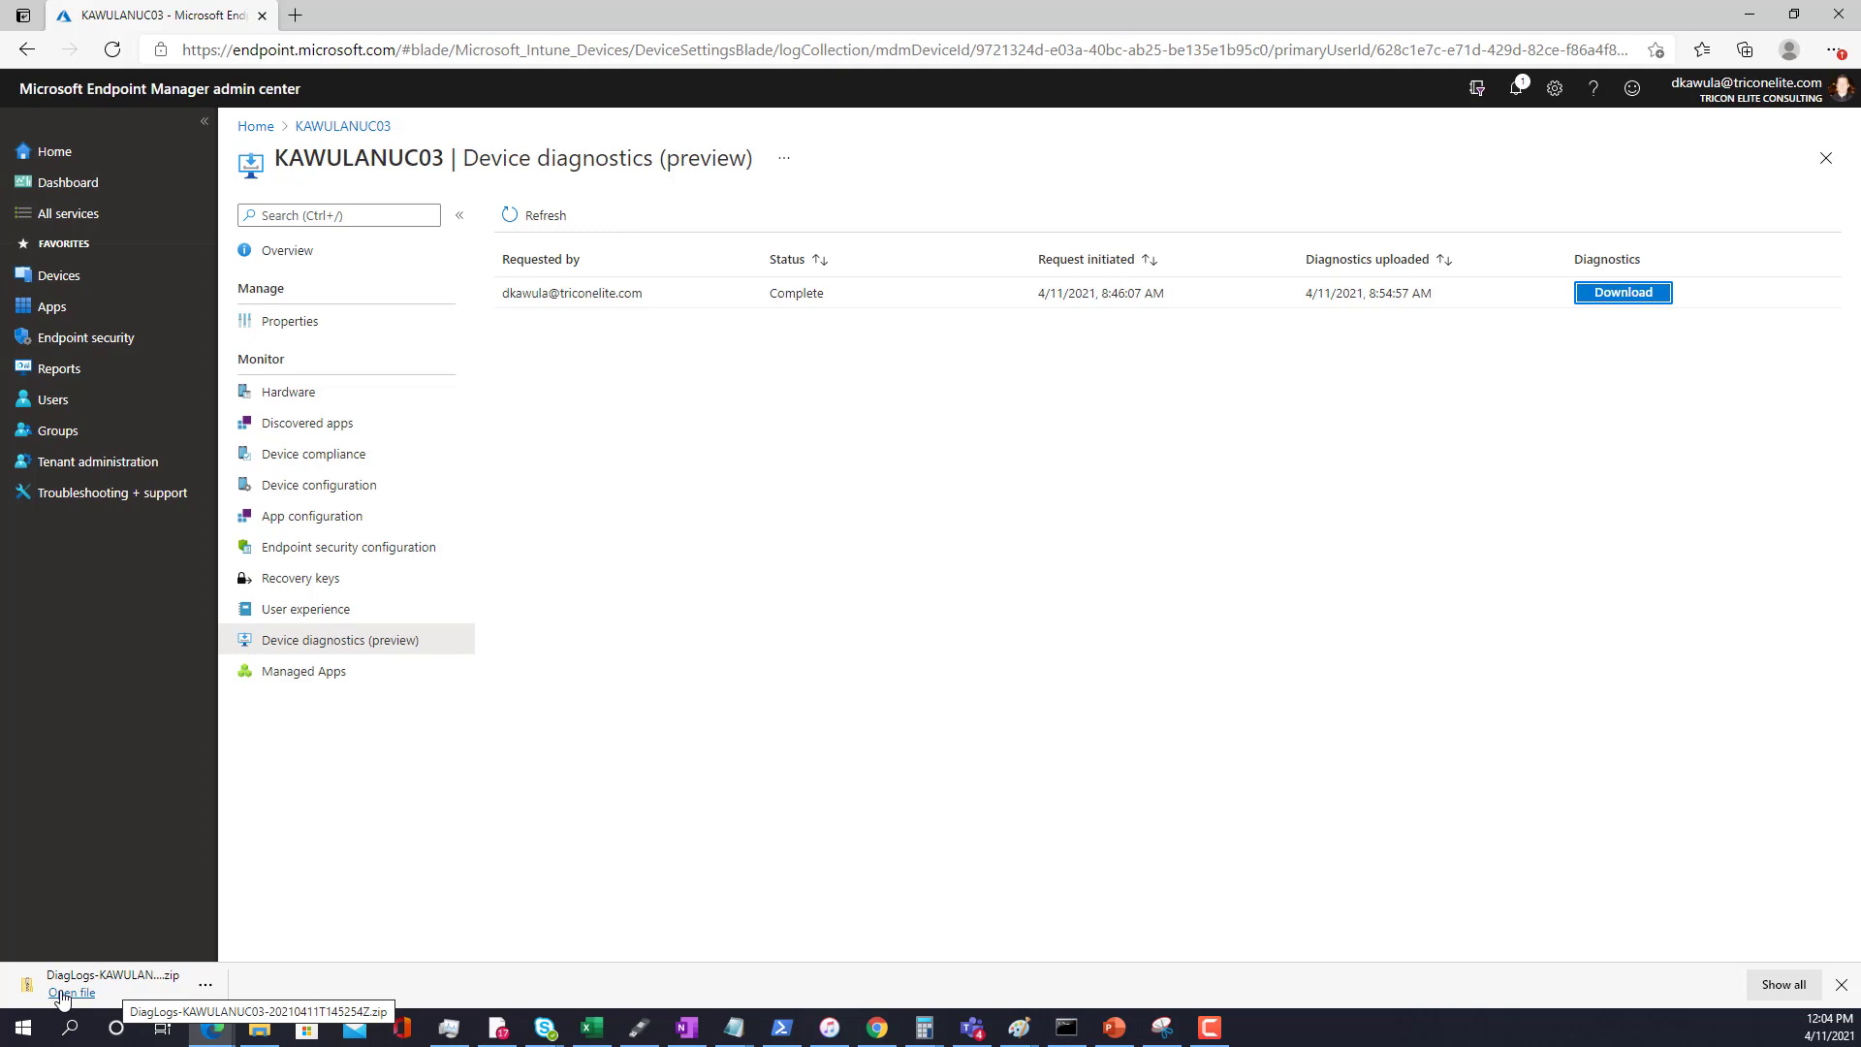
left_click(61, 994)
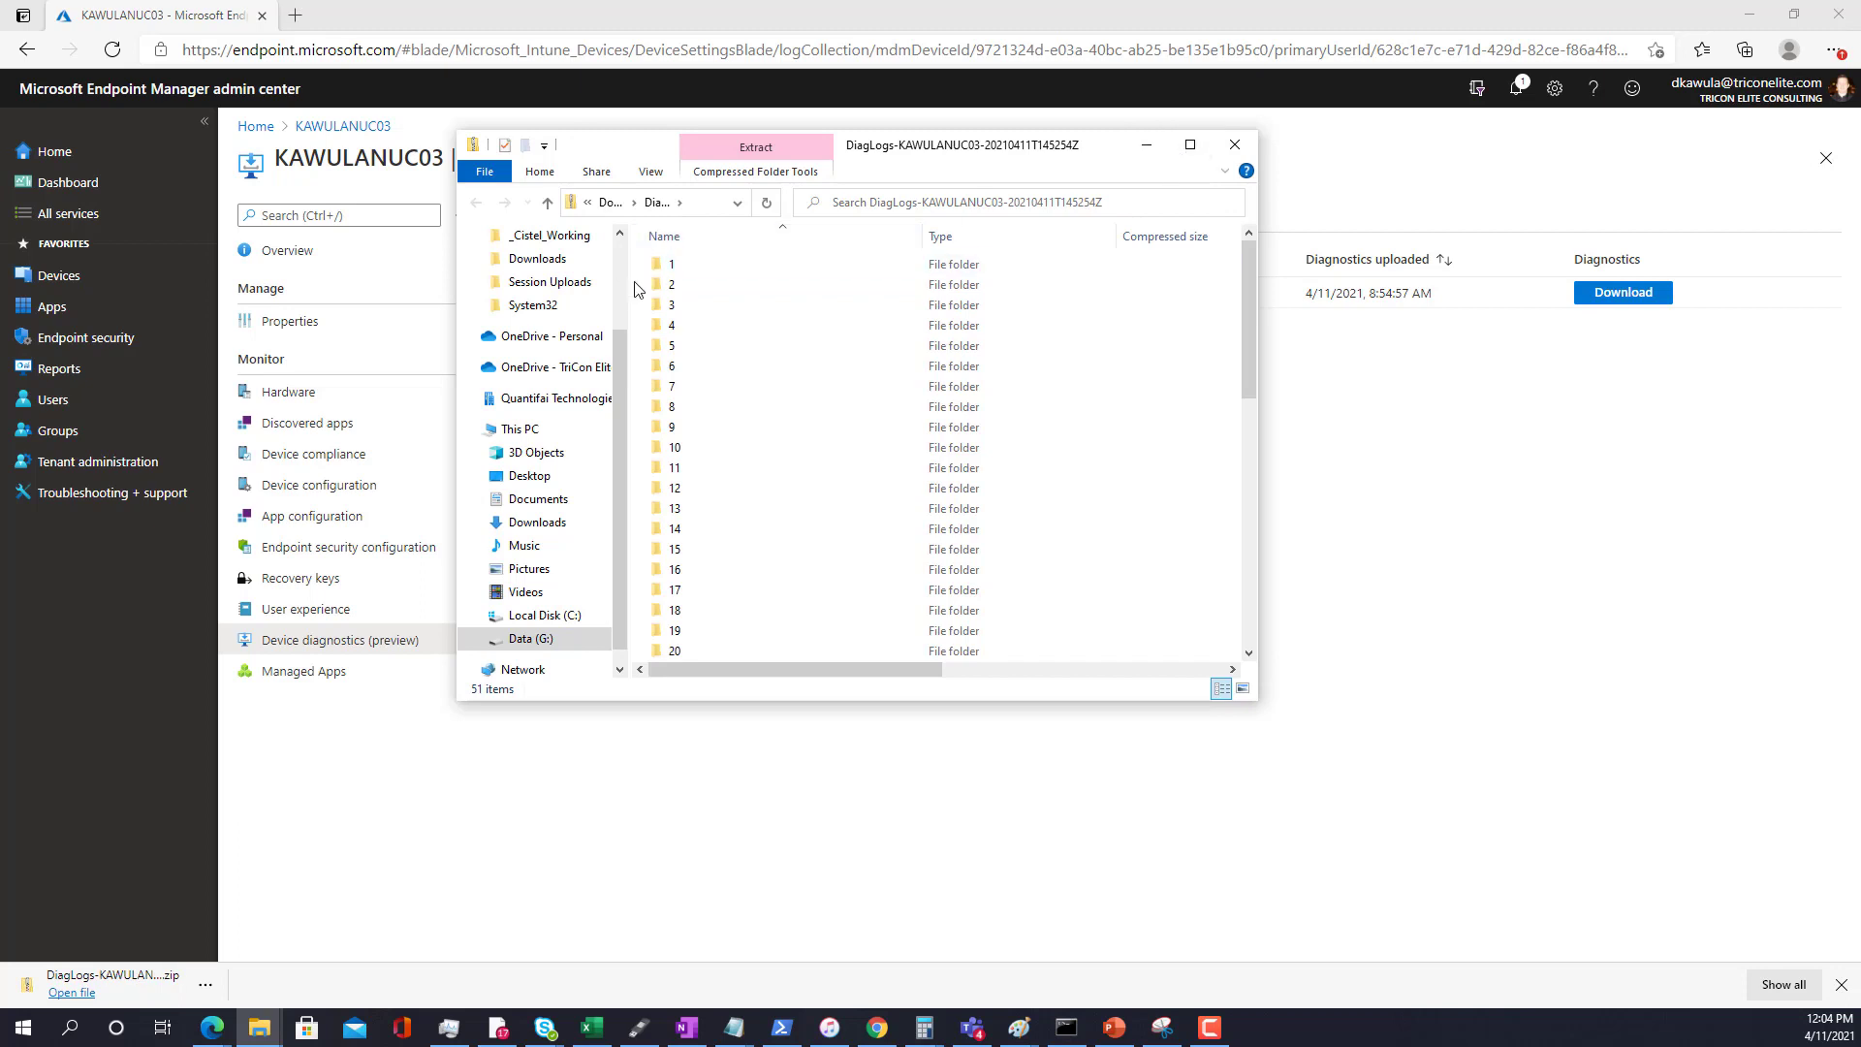
Step: Widen the file list of the diagnostics archive, look through its numbered folders, and inspect the contents of folder 37
left_click_drag(625, 289, 521, 291)
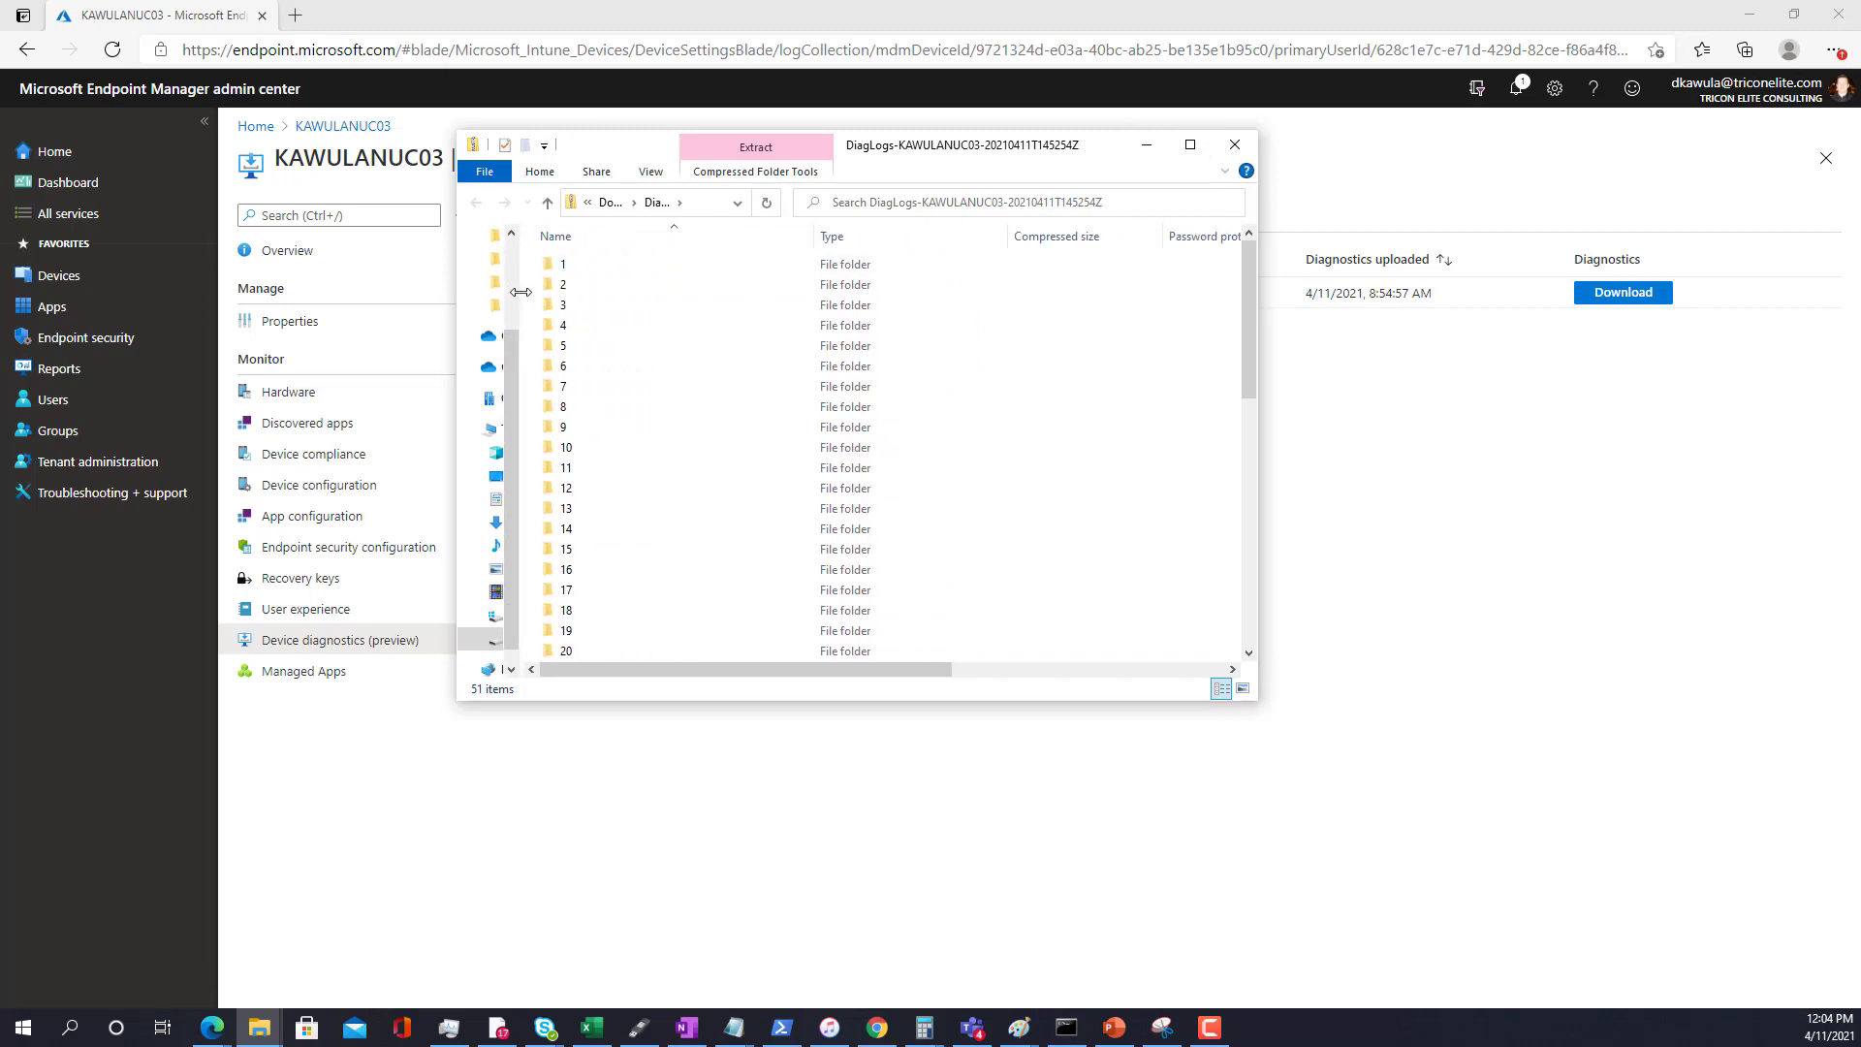
left_click_drag(1258, 287, 1415, 282)
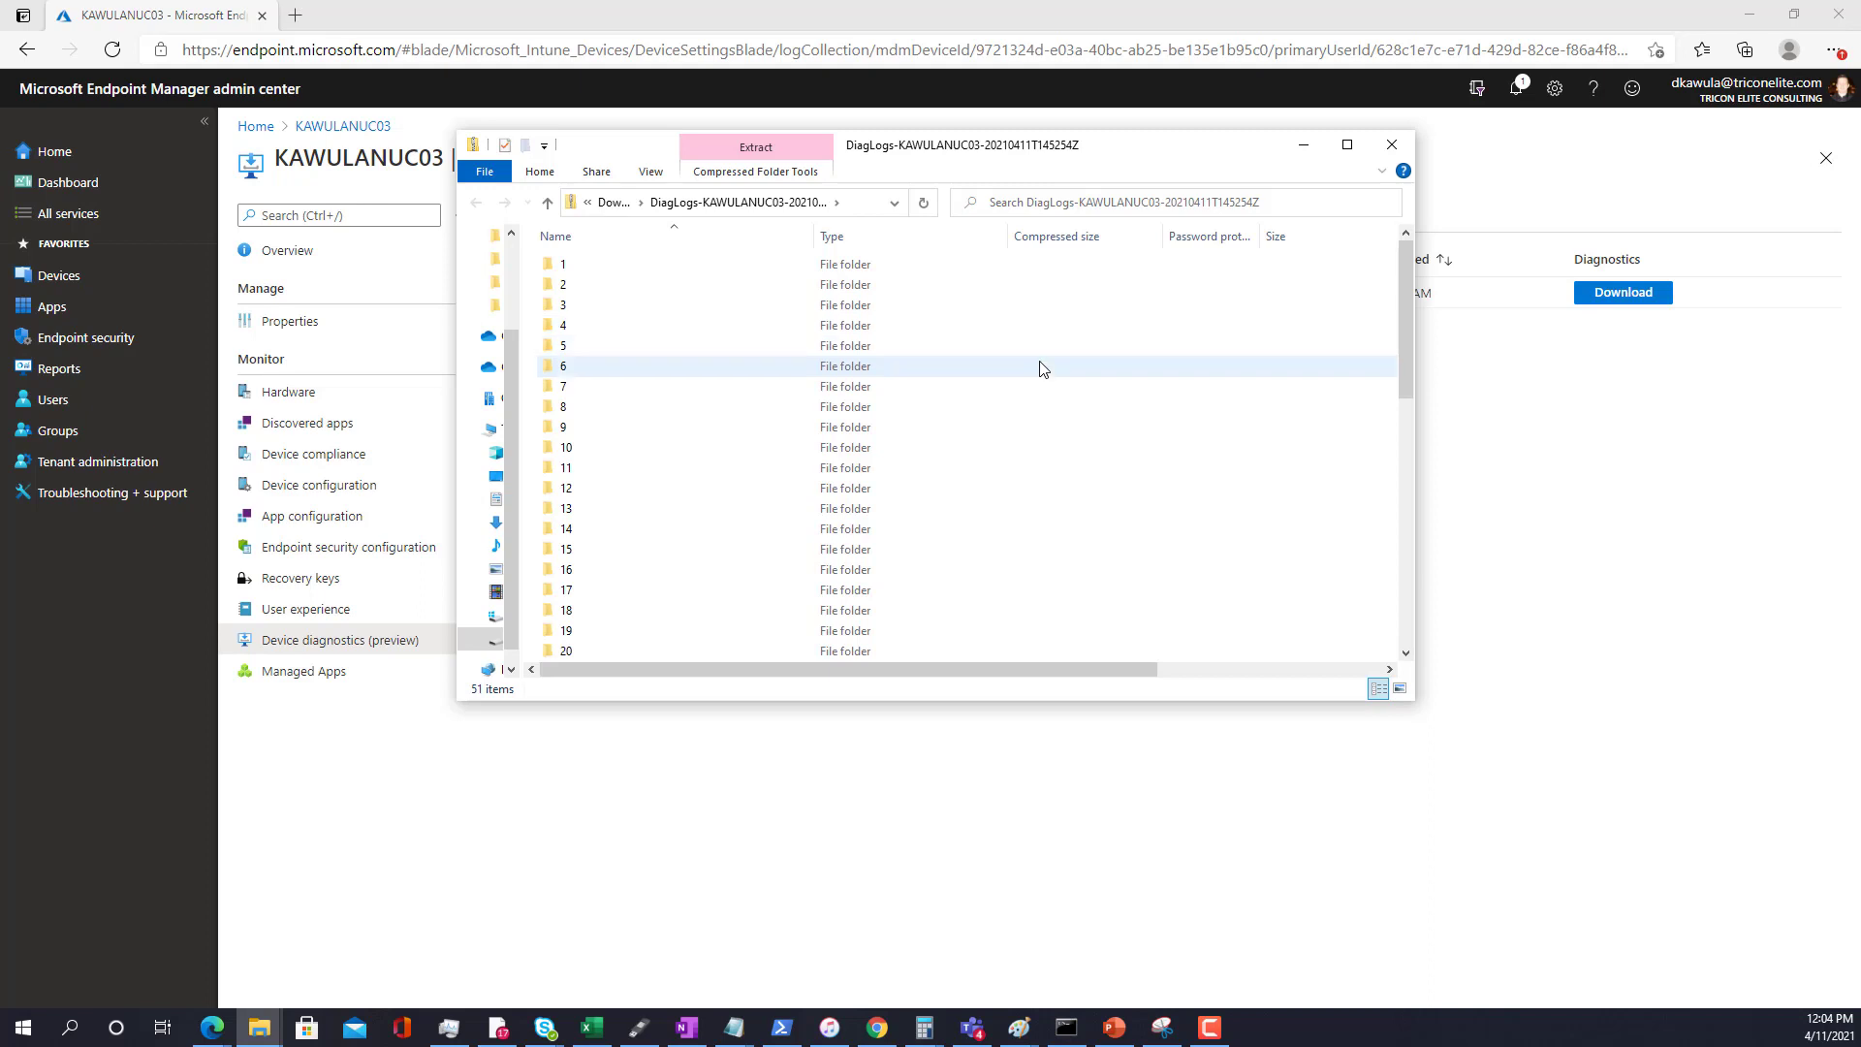
scroll(1041, 368, "down", 6)
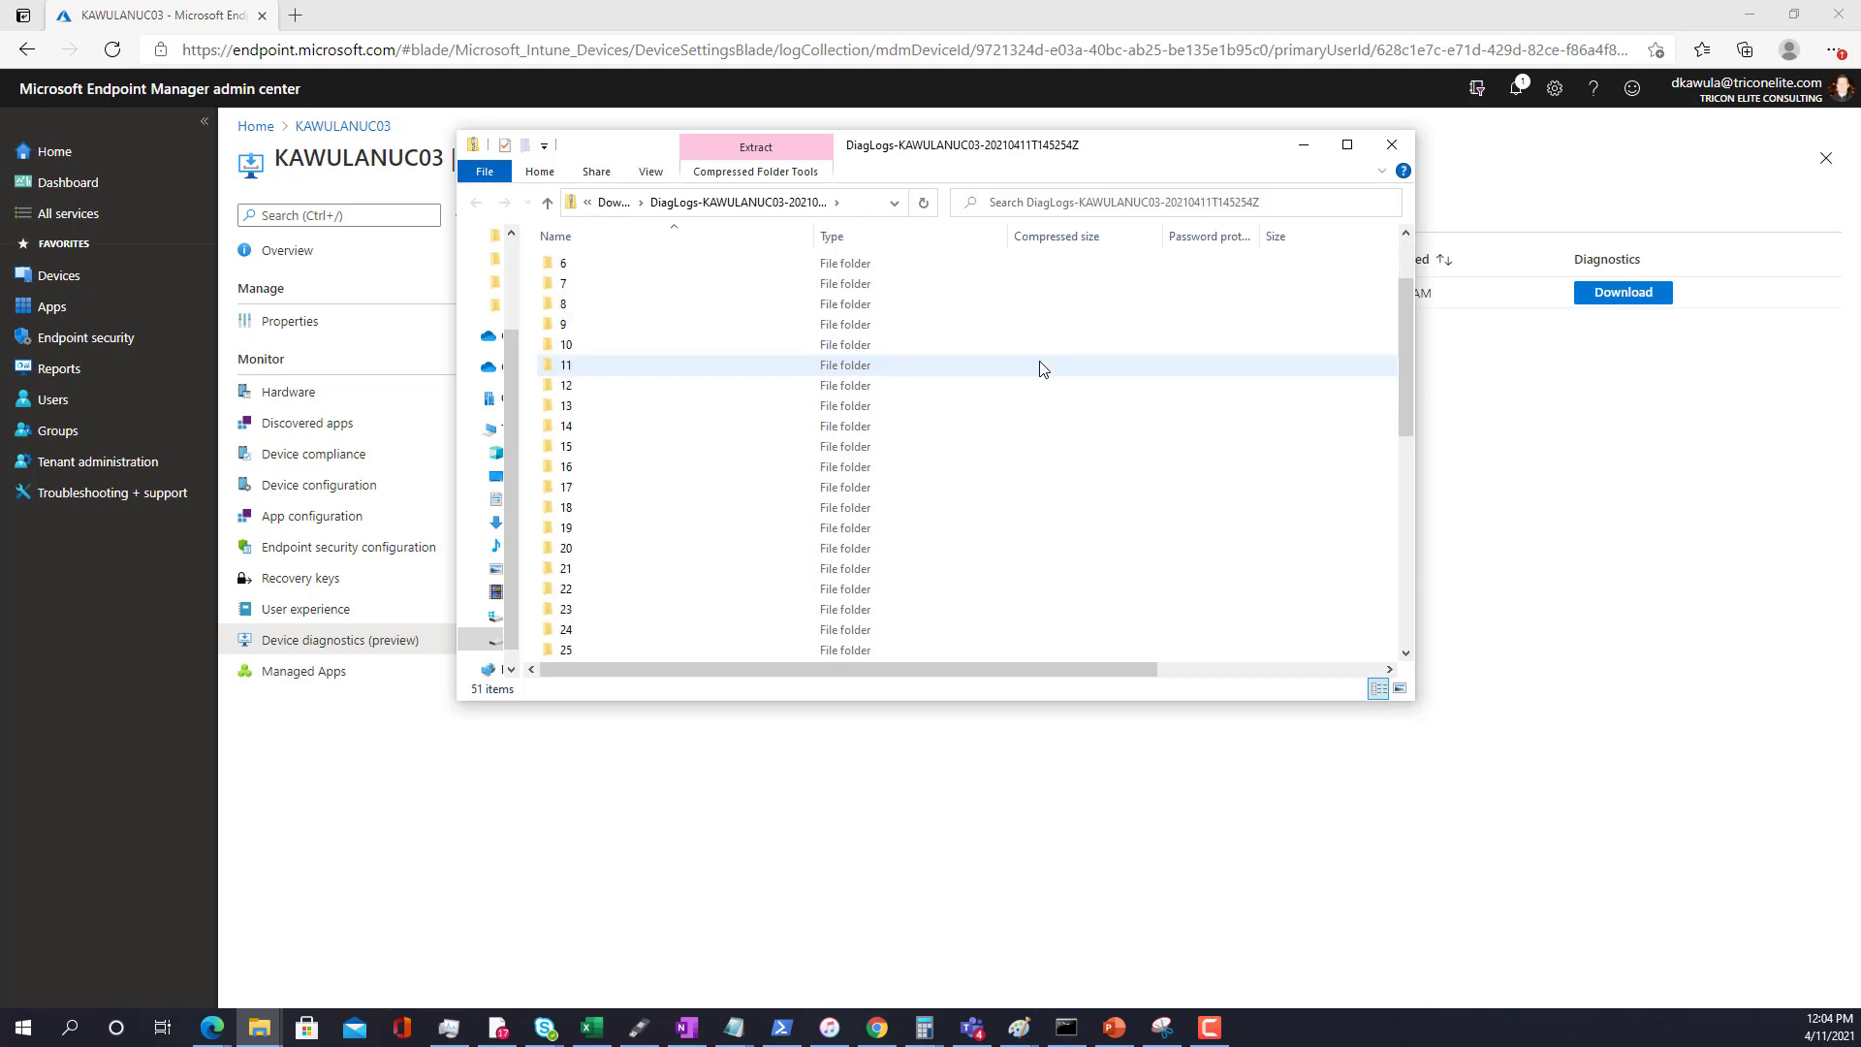
scroll(1042, 368, "down", 5)
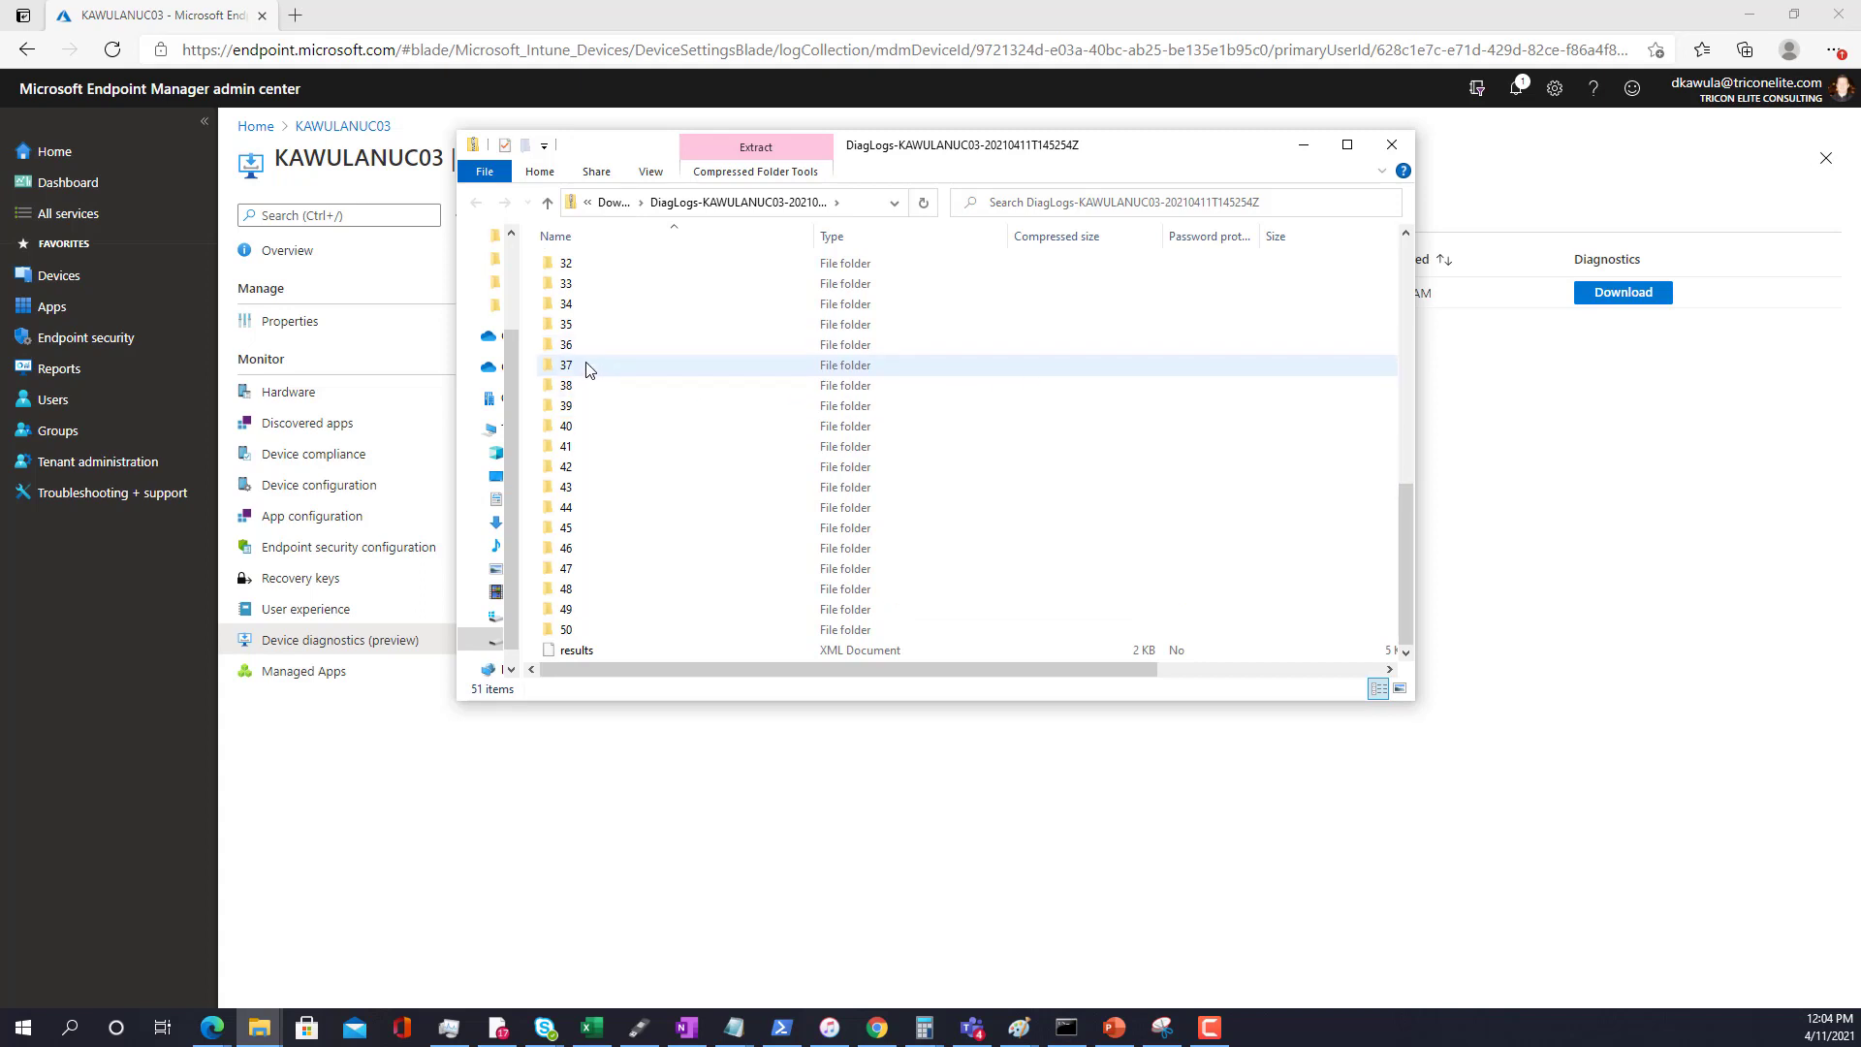
double_click(586, 366)
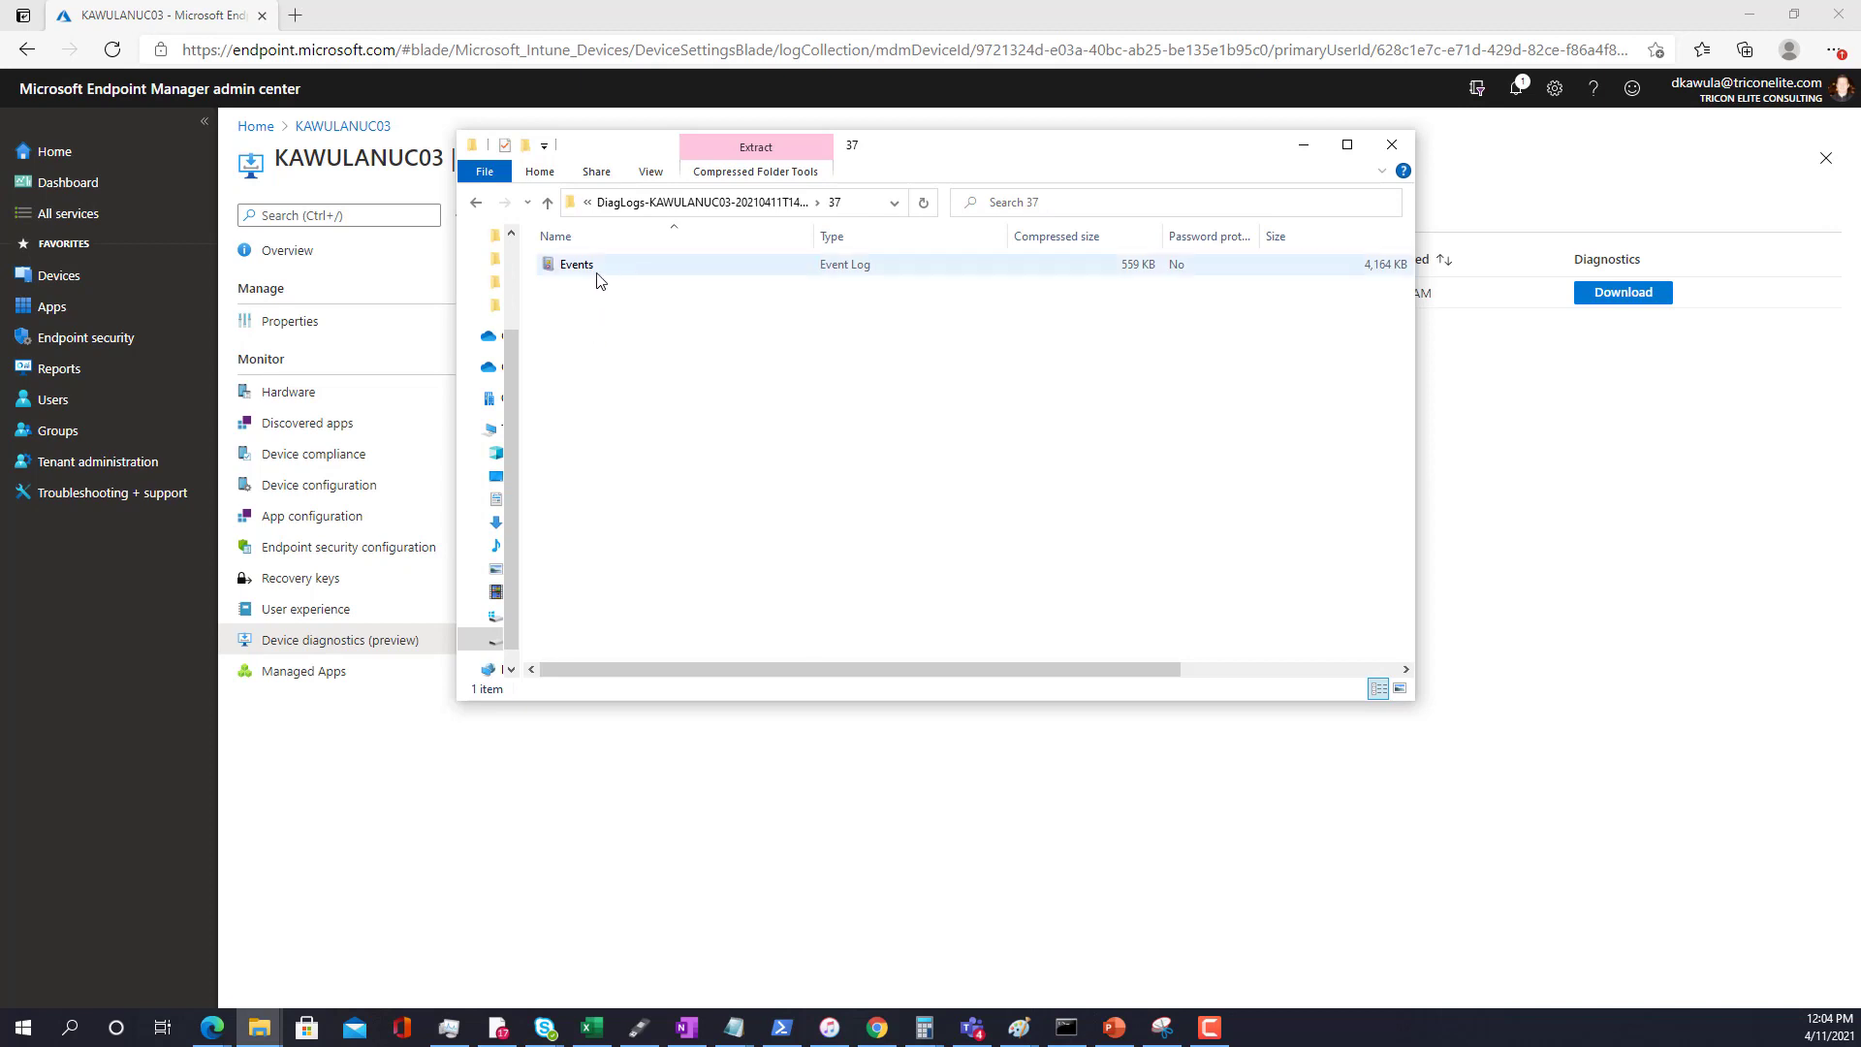
left_click(476, 201)
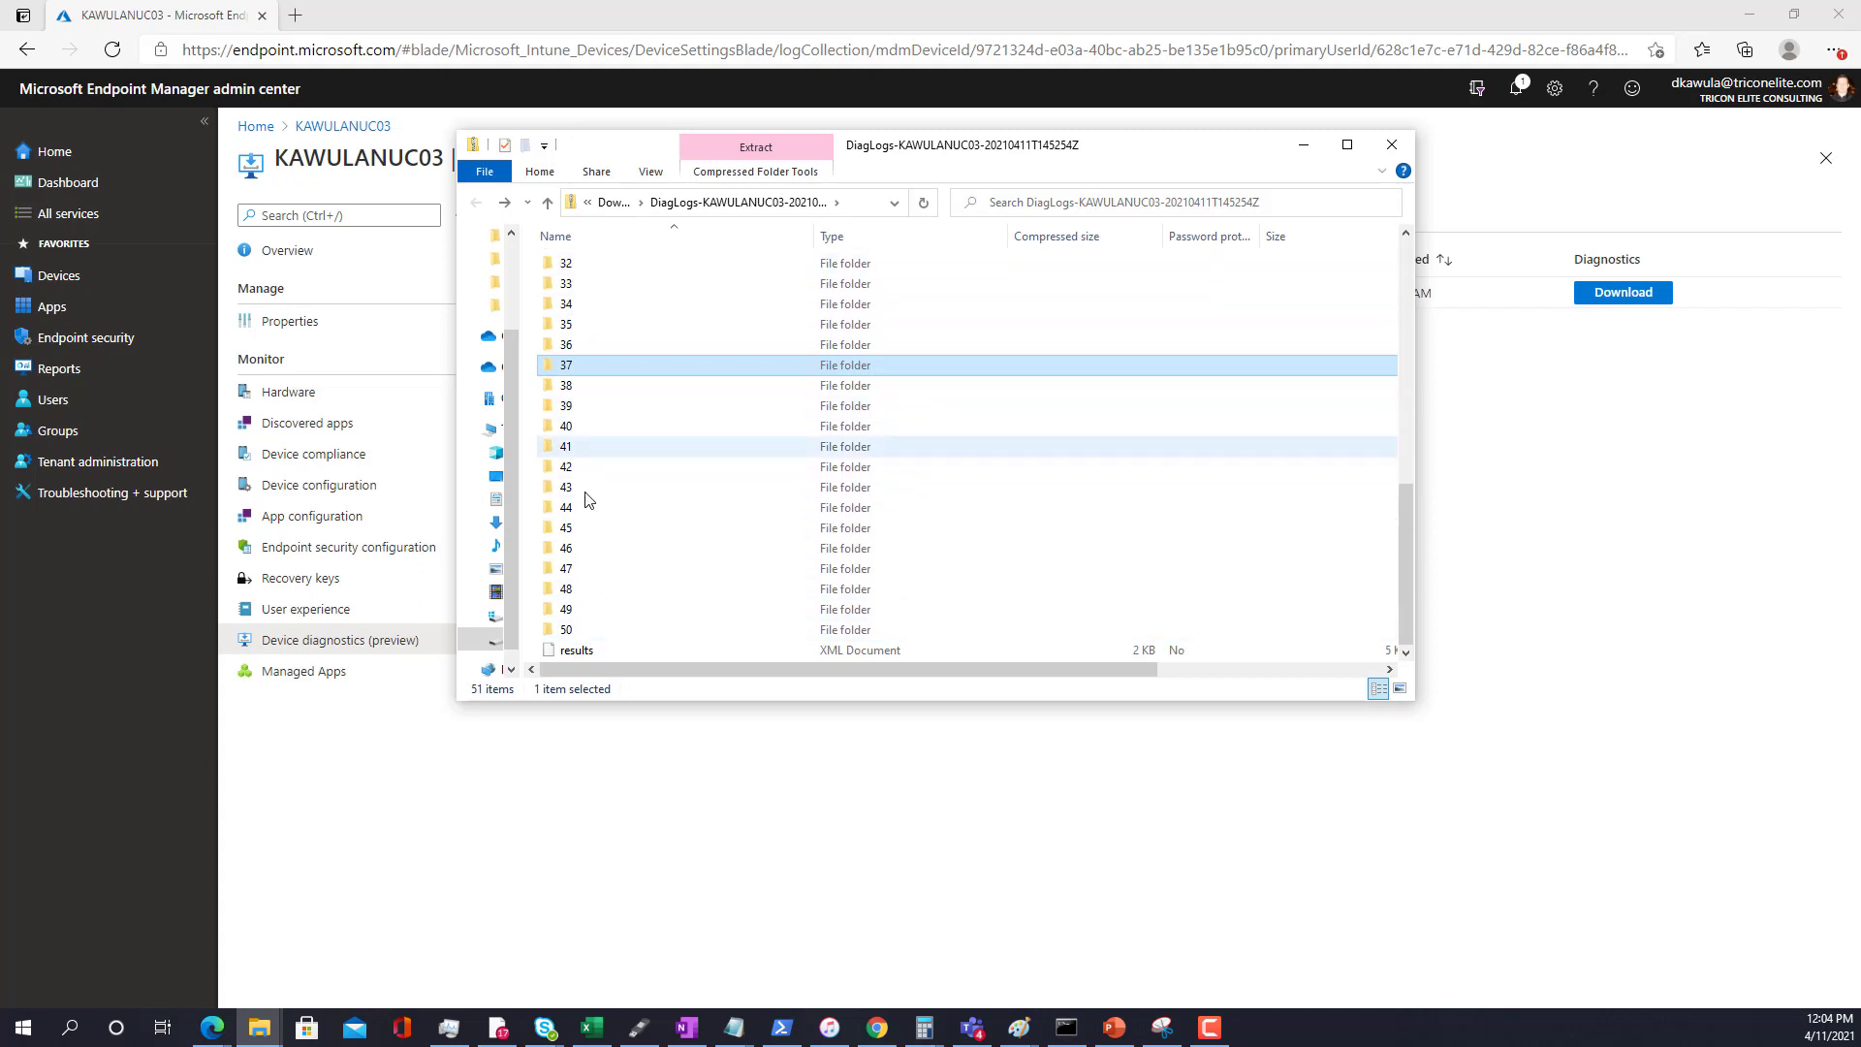
Step: Open the results XML file from the archive in a maximized window and review the collected items
right_click(619, 655)
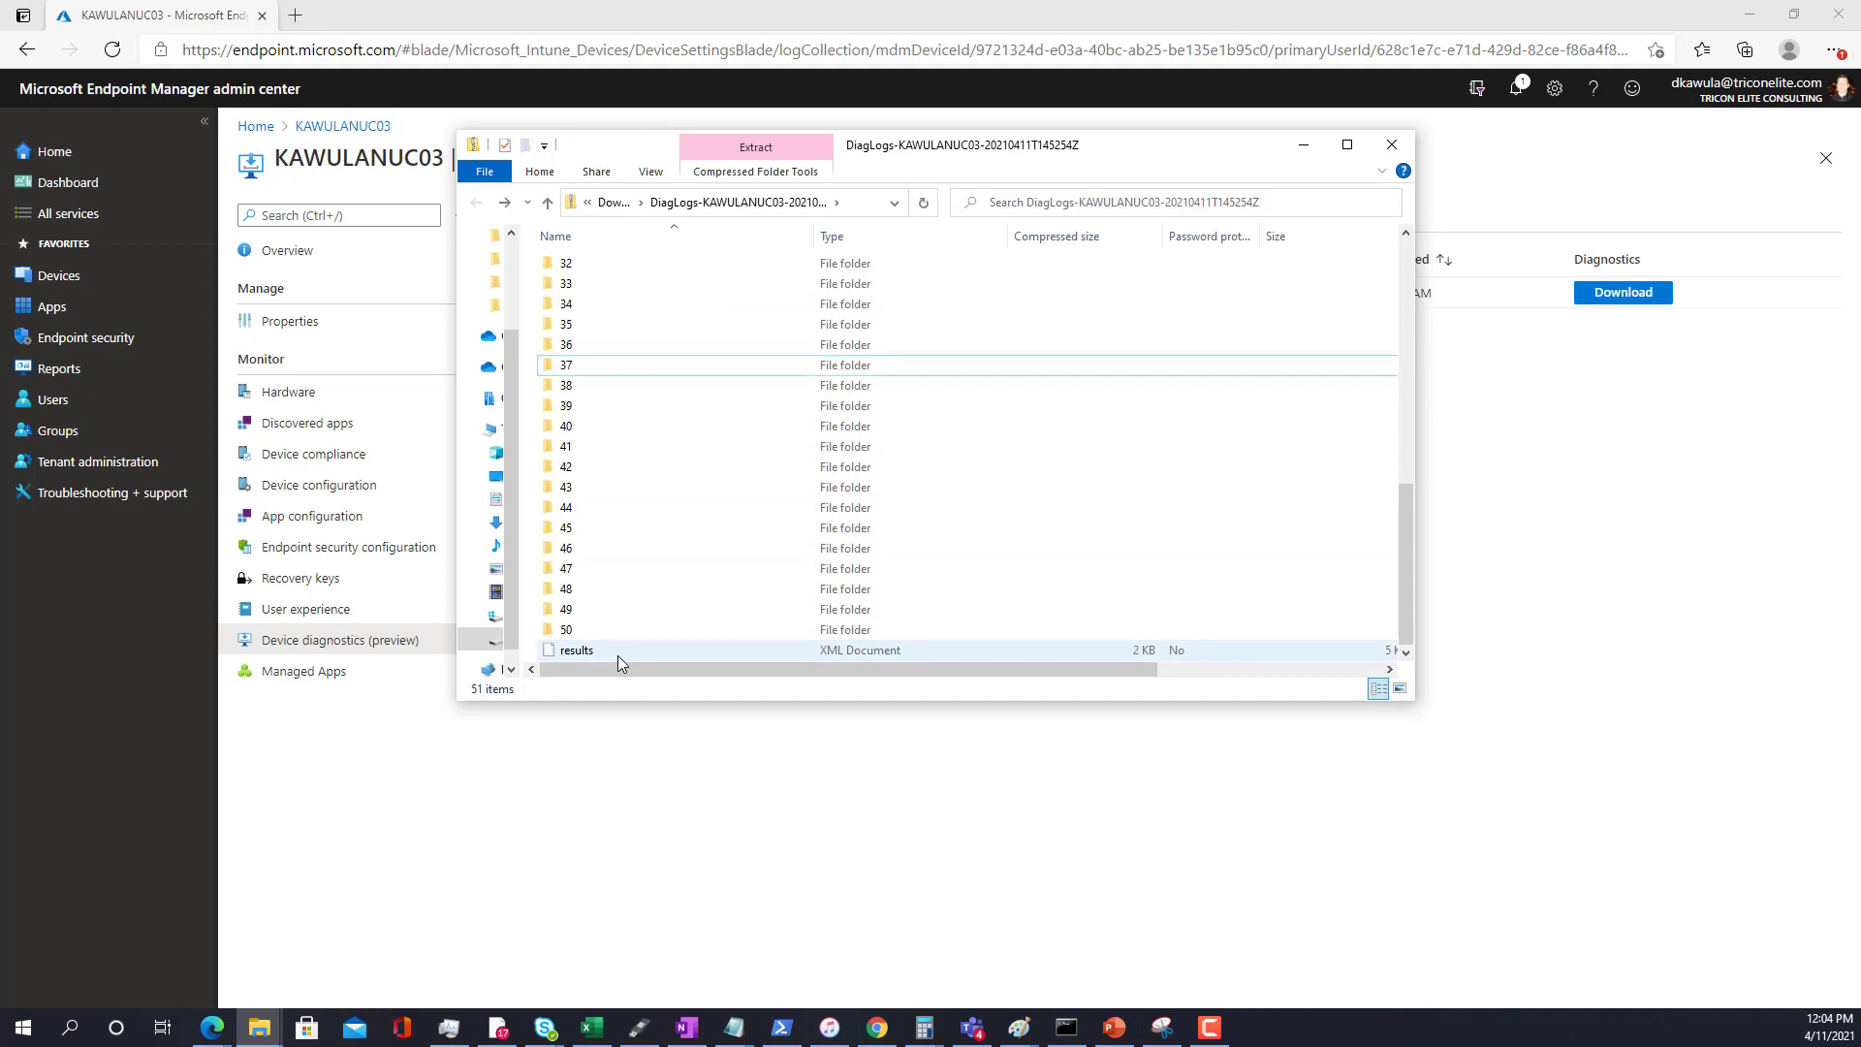
left_click(595, 649)
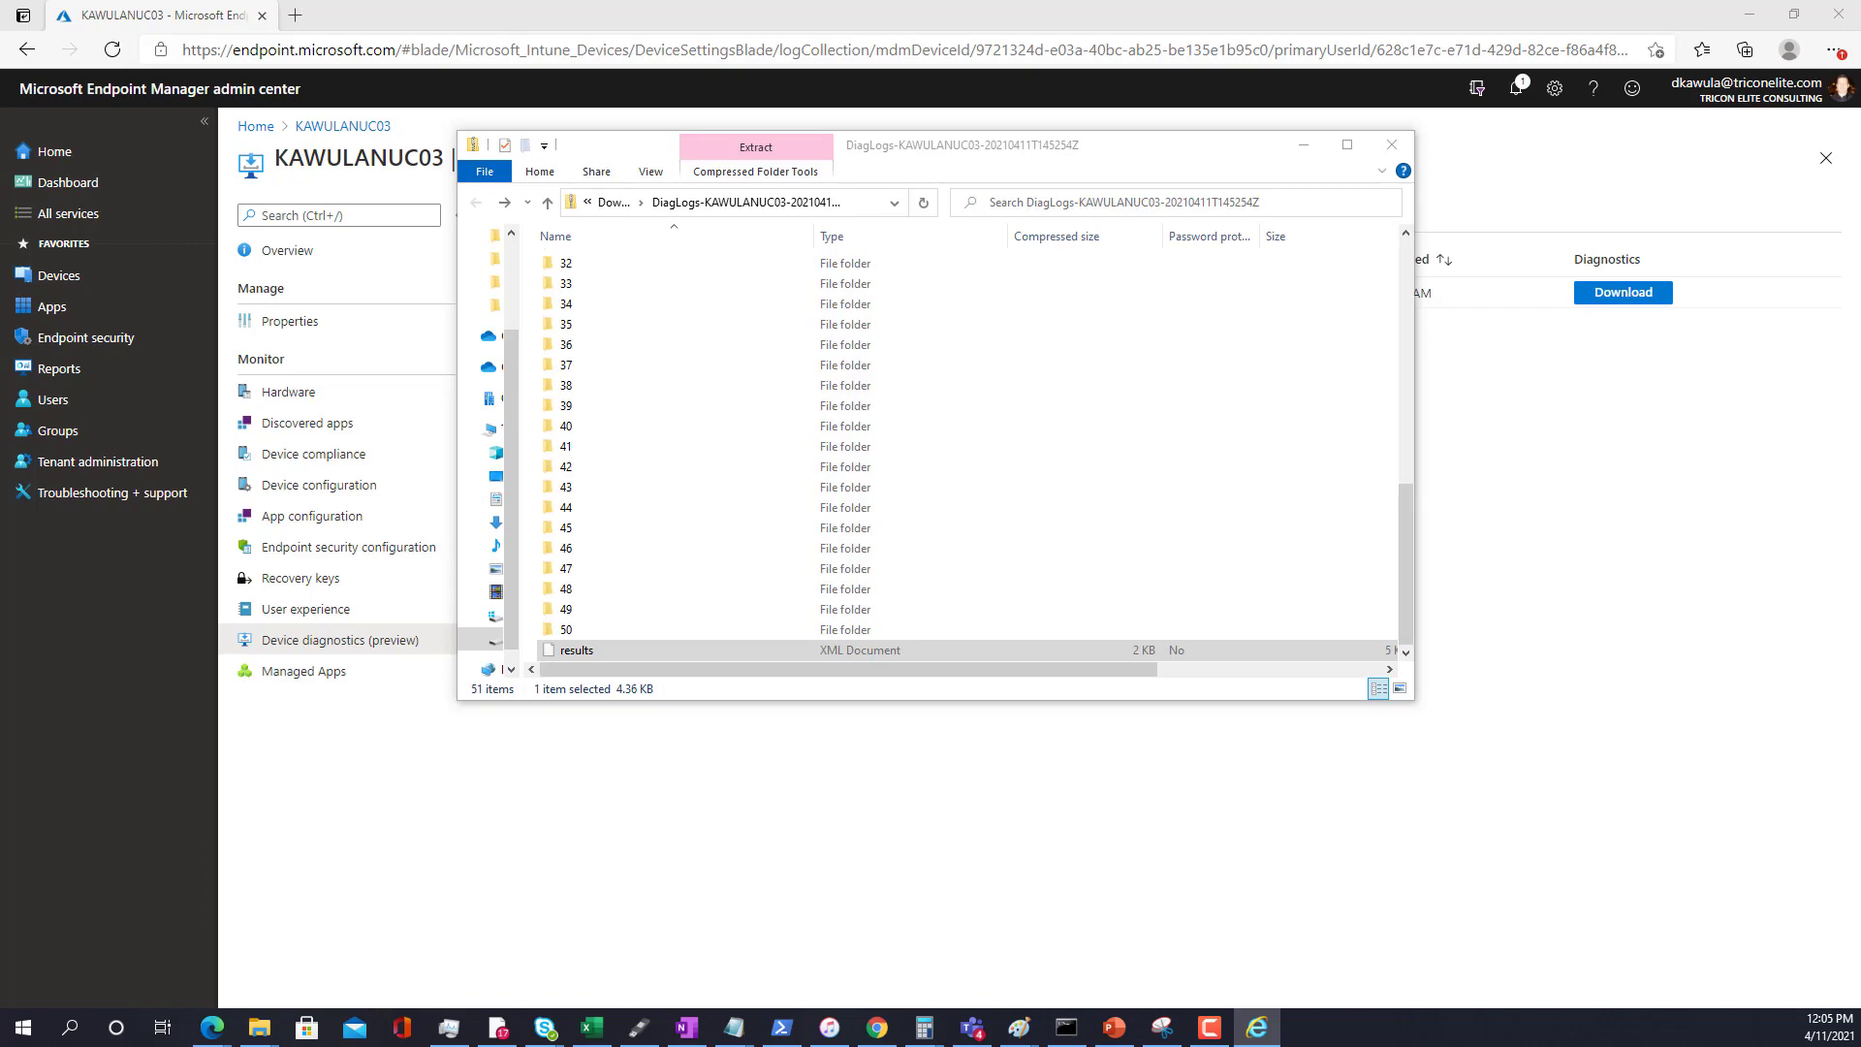
left_click_drag(1668, 165, 700, 164)
double_click(727, 165)
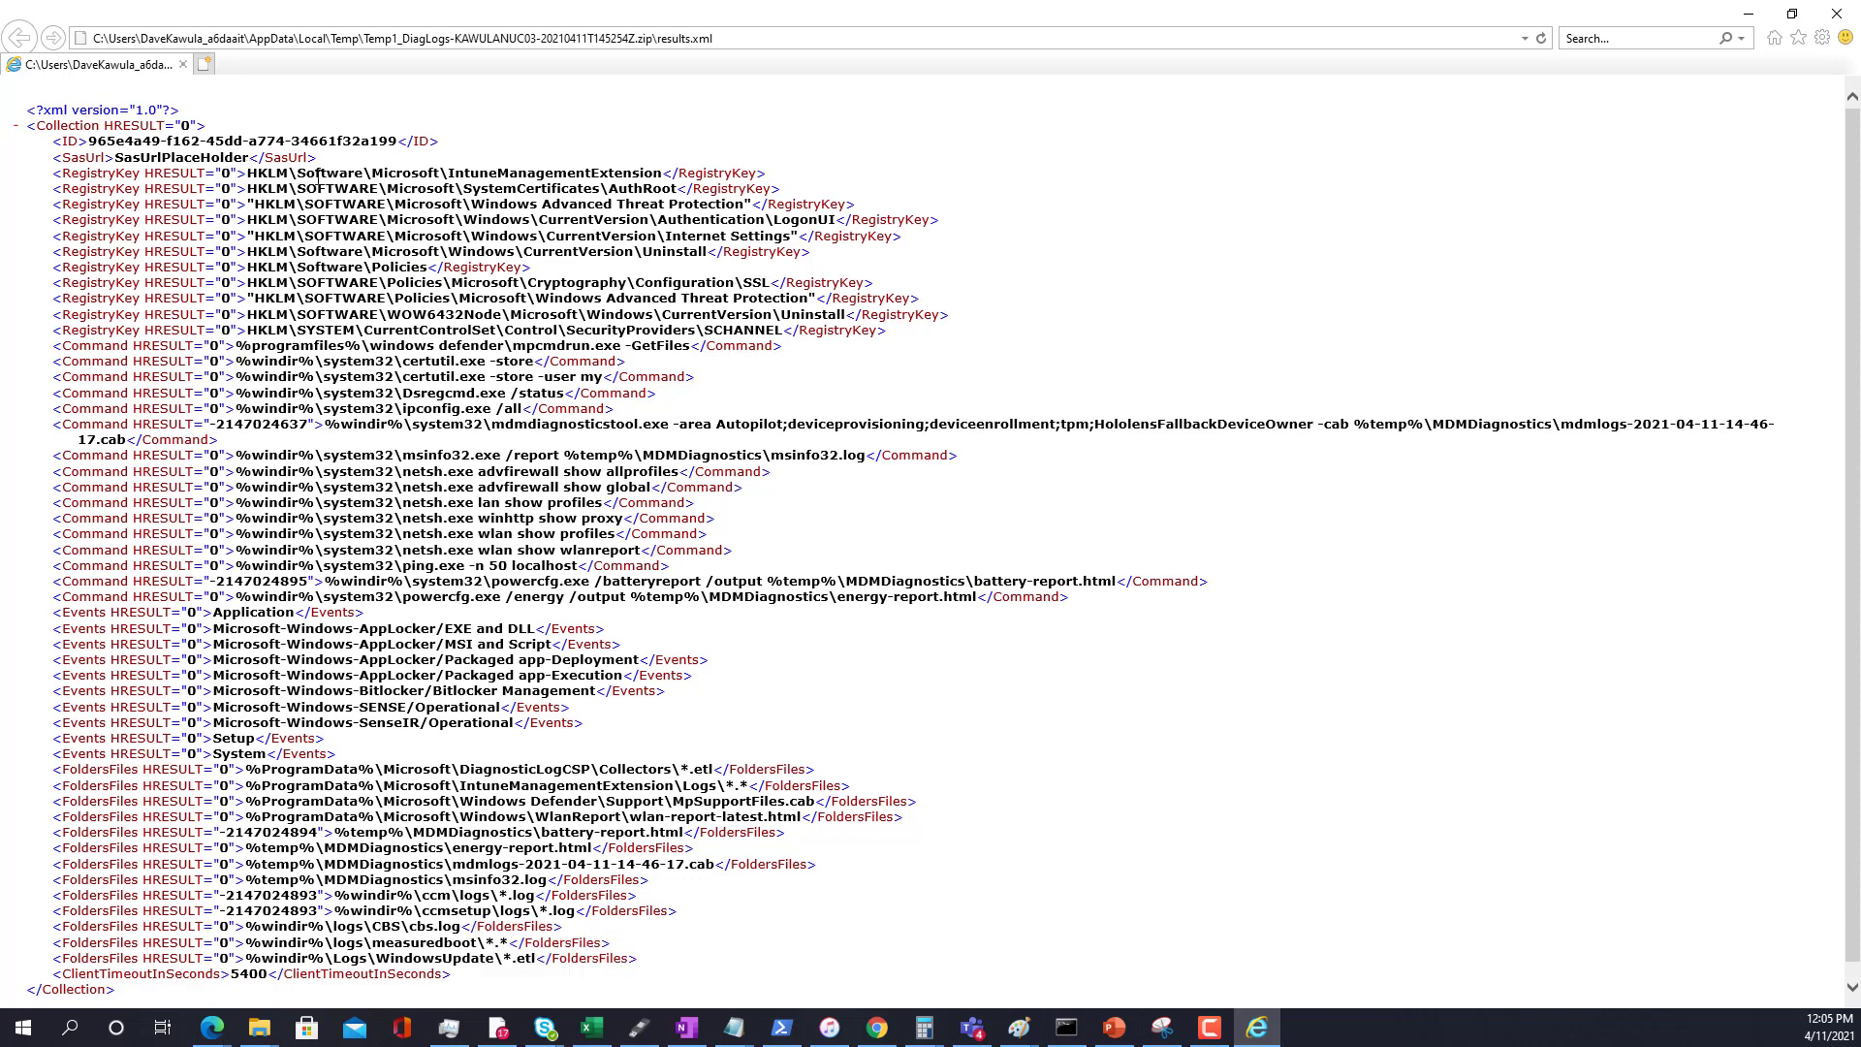
scroll(379, 276, "down", 1)
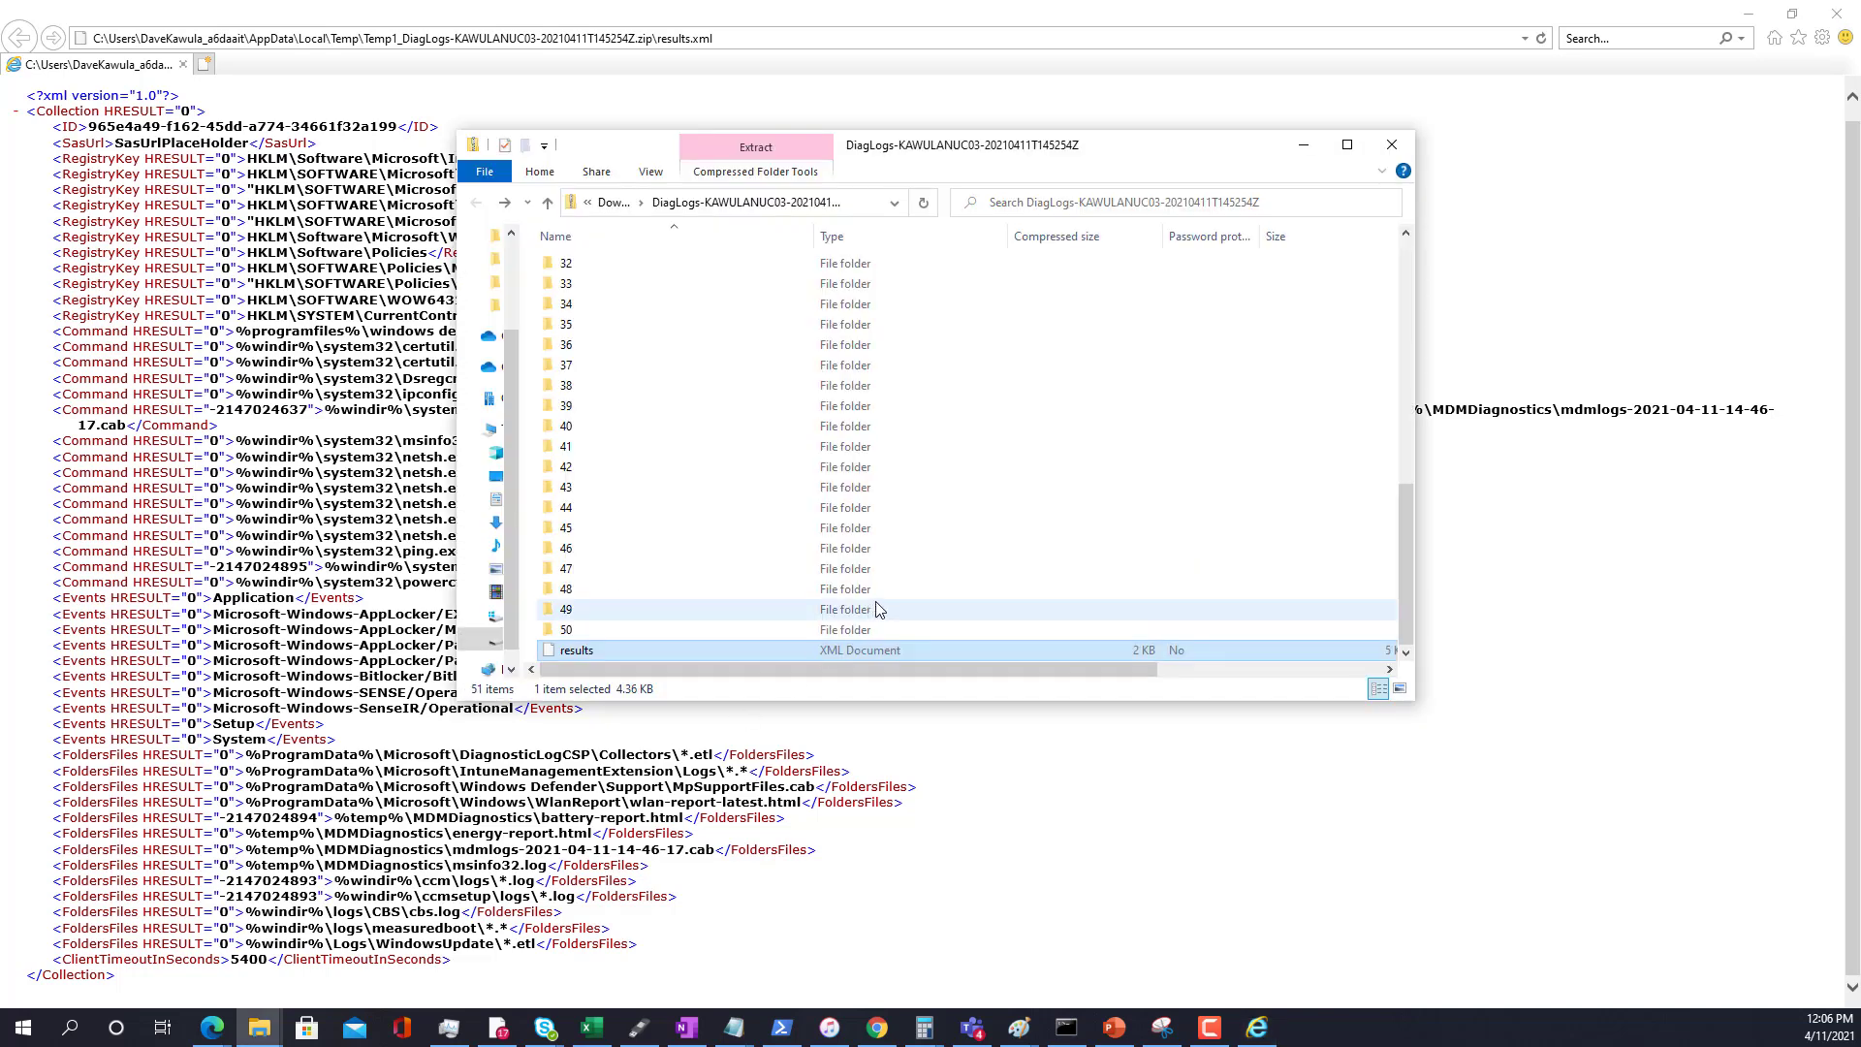
Step: Inspect the contents of folders 40 and 39 in the diagnostics archive, returning to the archive's root
double_click(651, 431)
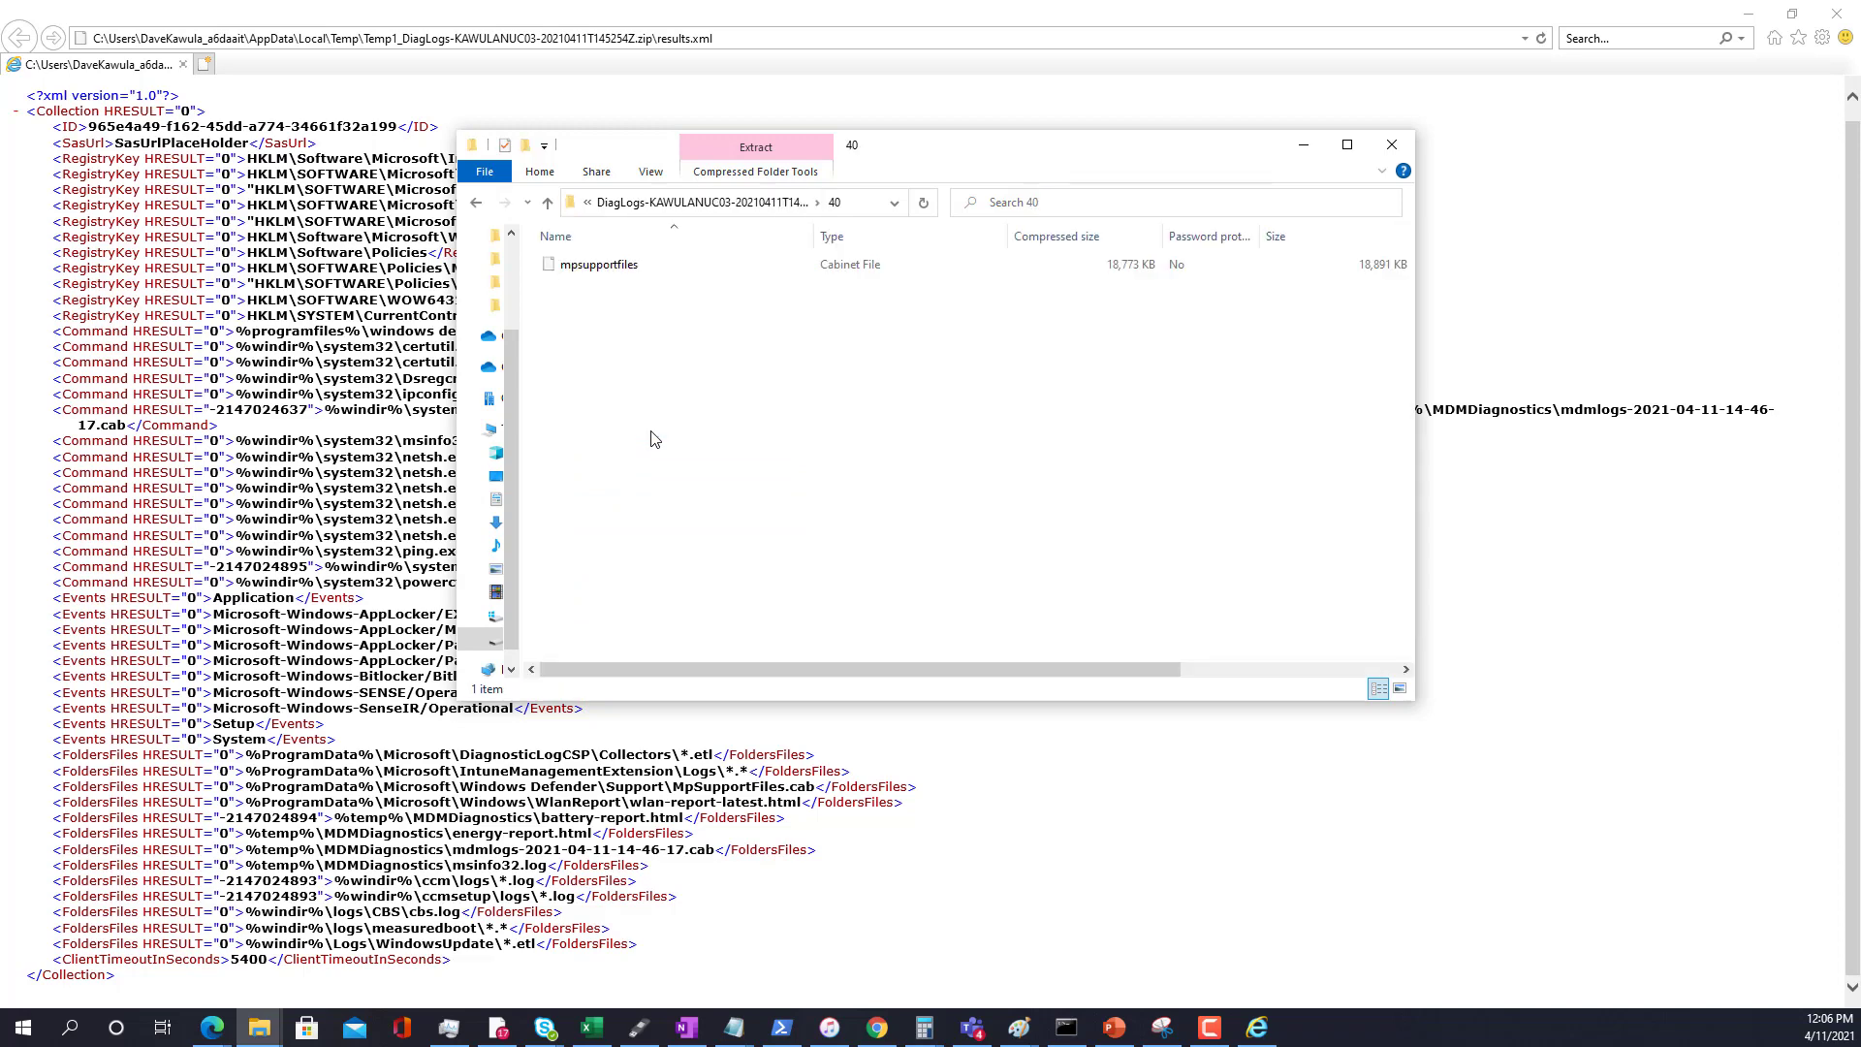
left_click(478, 204)
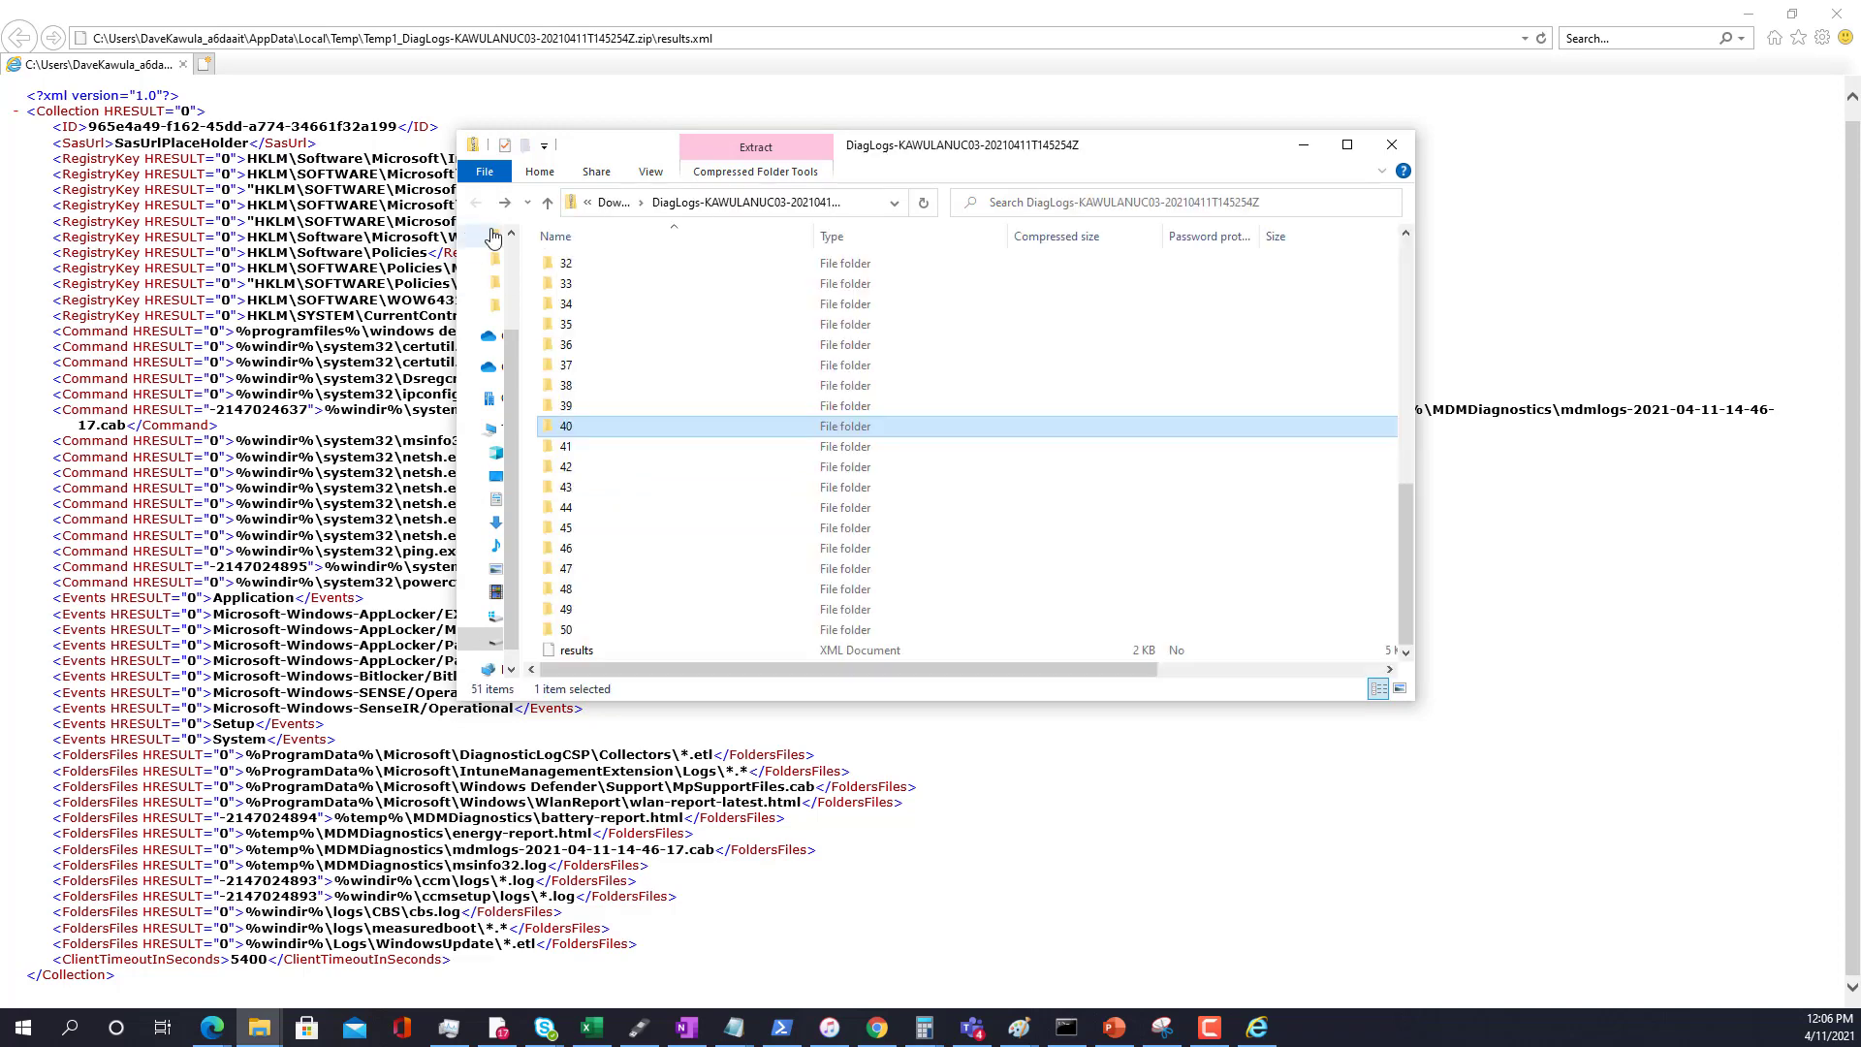
double_click(584, 406)
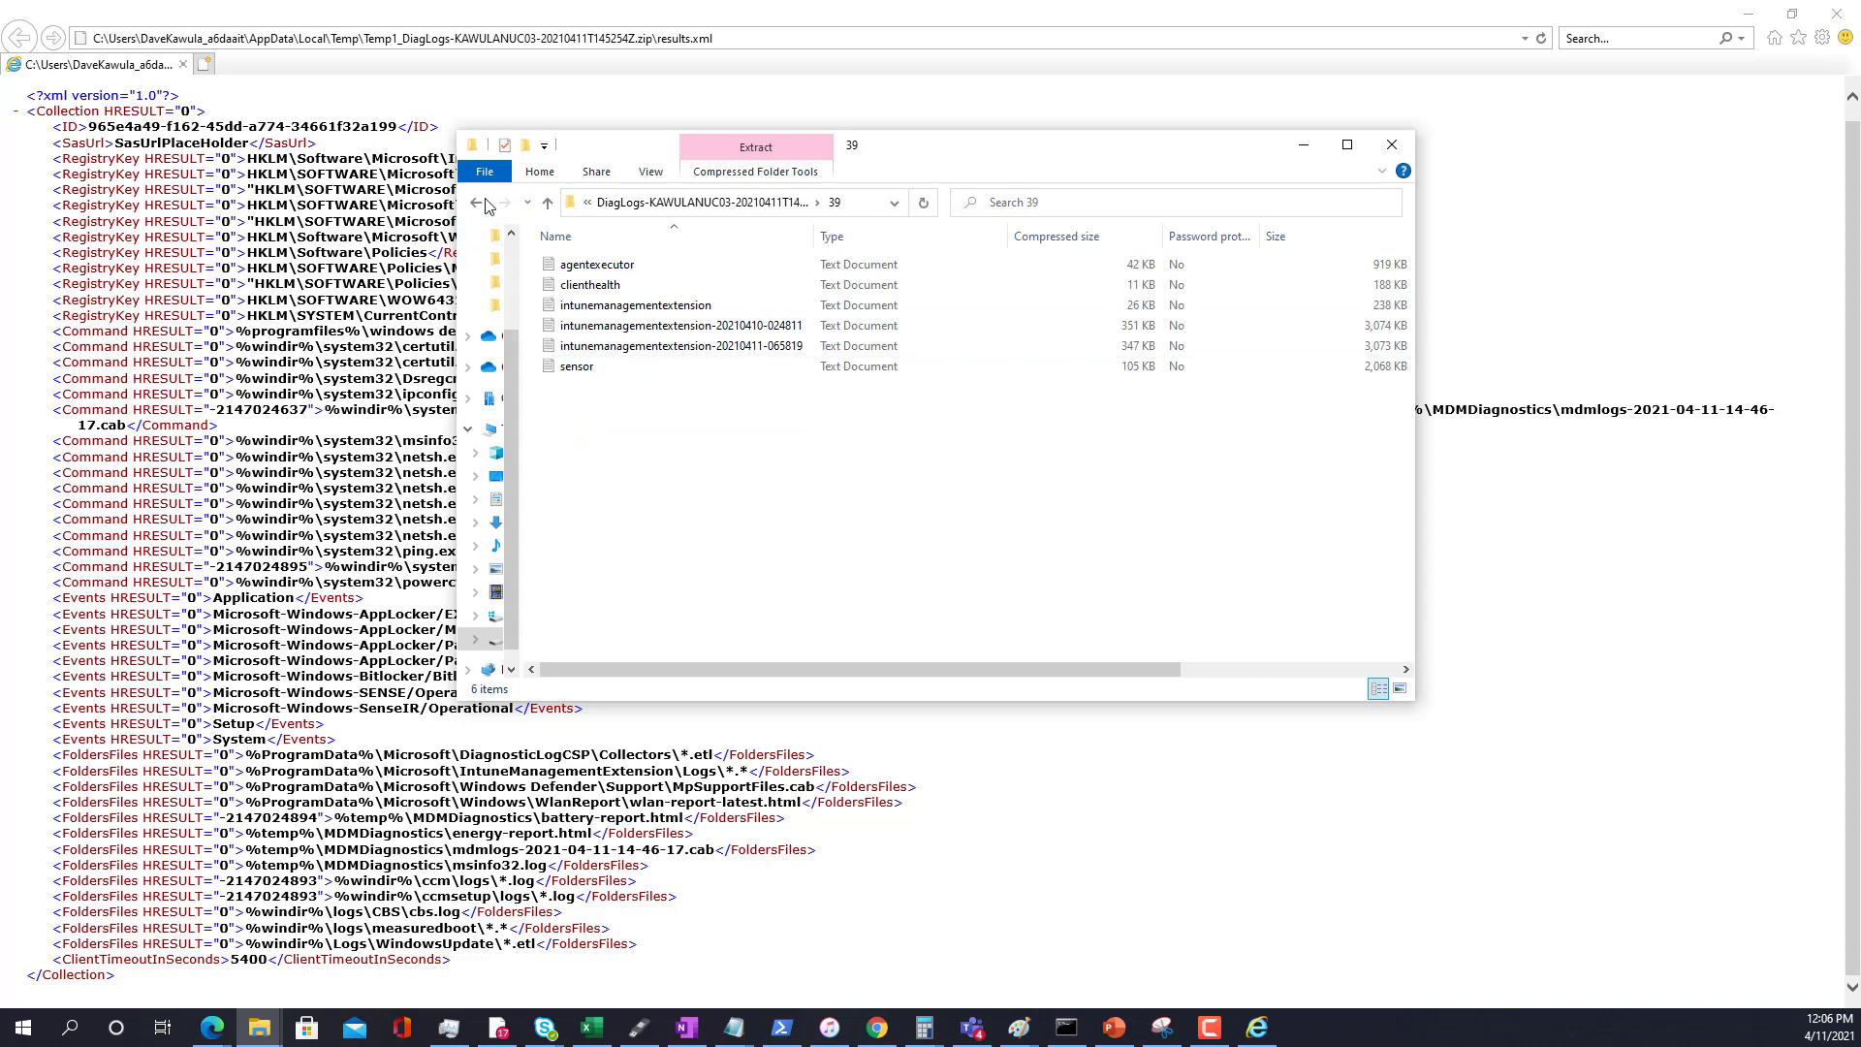
left_click(476, 203)
Step: Open the wlan-report-latest HTML report from folder 41 of the diagnostics archive
double_click(594, 447)
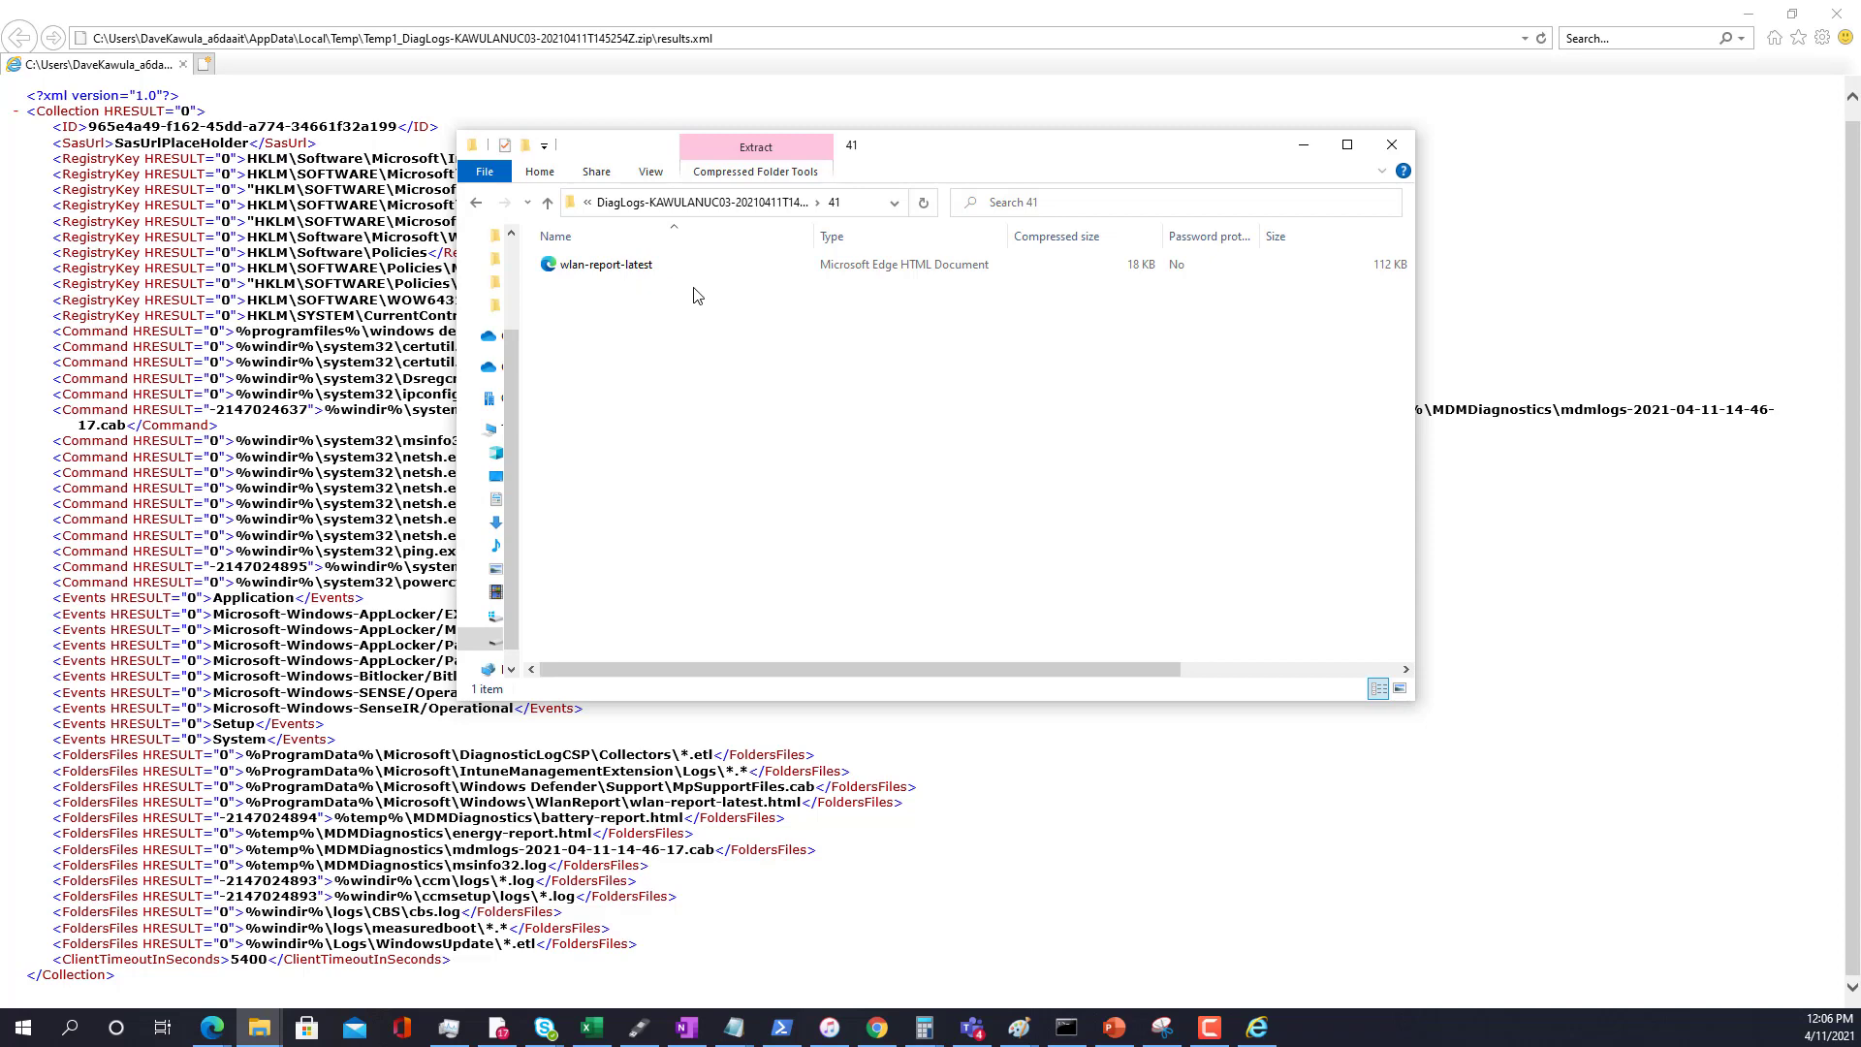
left_click(602, 268)
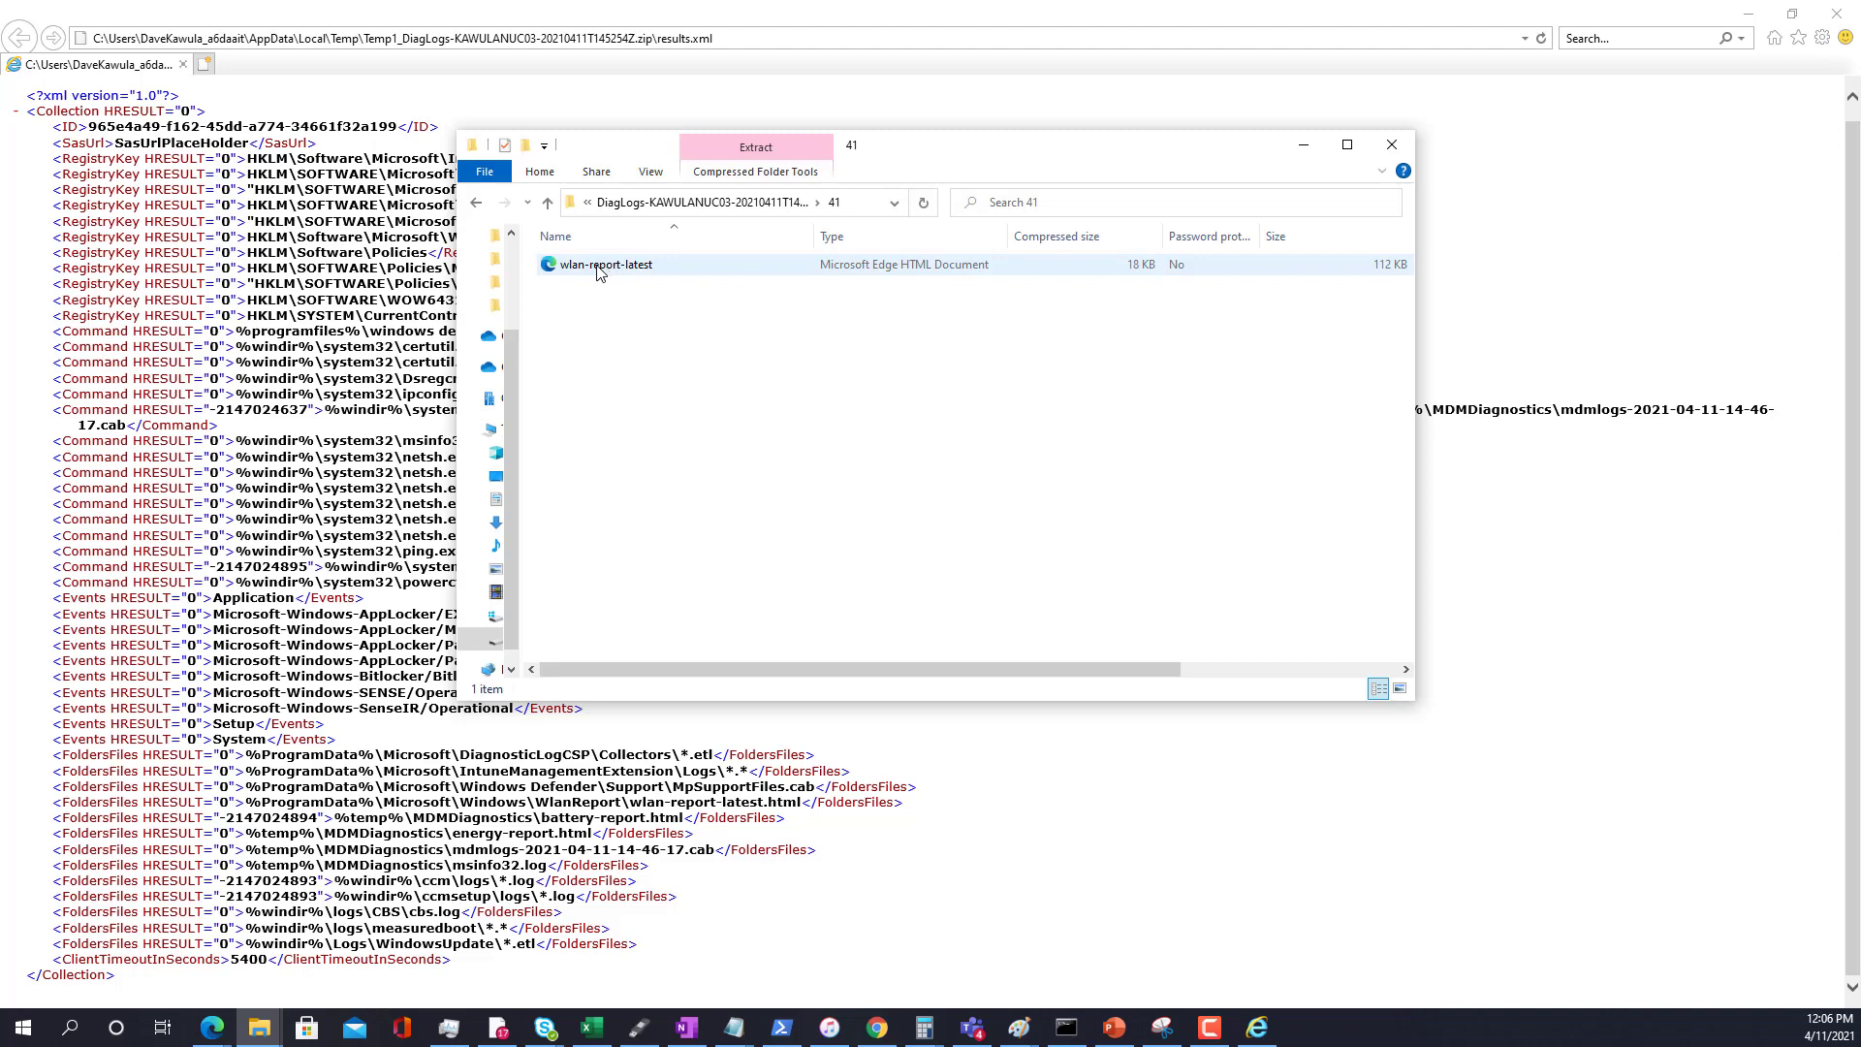
double_click(603, 268)
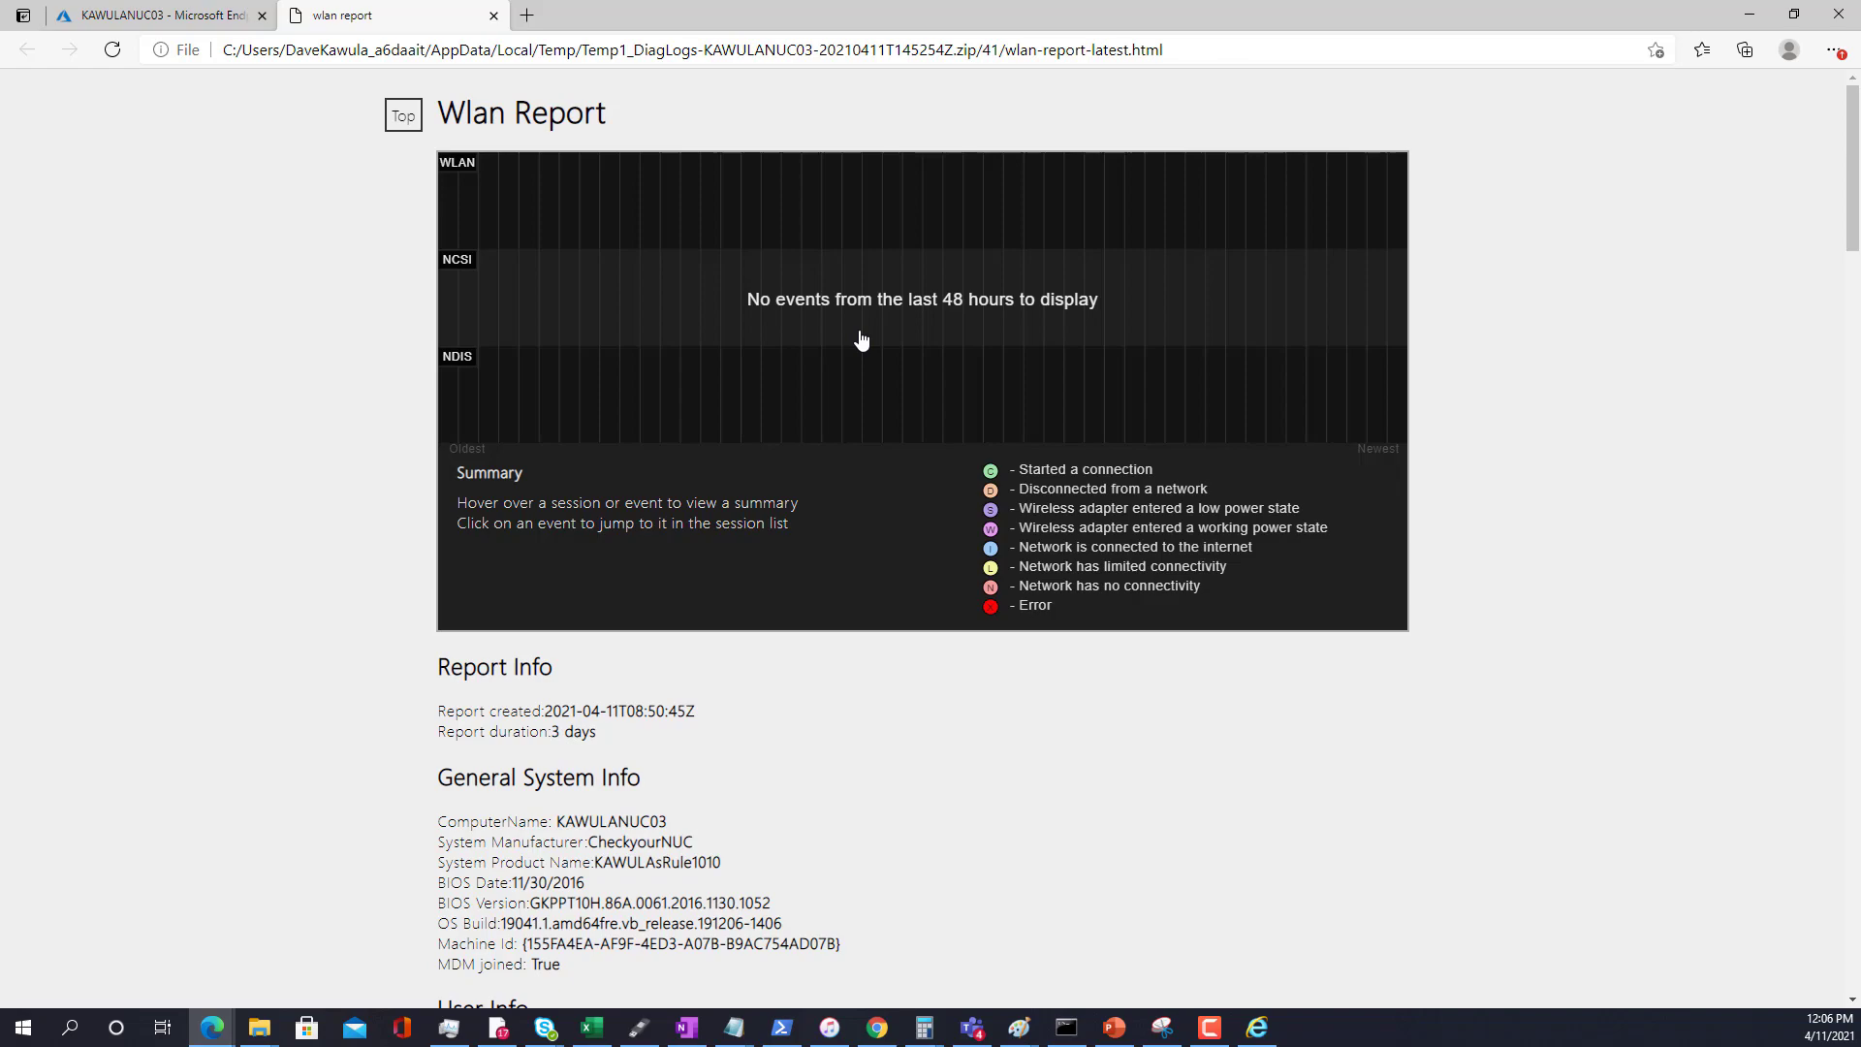
Step: Read through the WLAN report's system, user and network adapter information down to the Script Output section
scroll(862, 339, "down", 7)
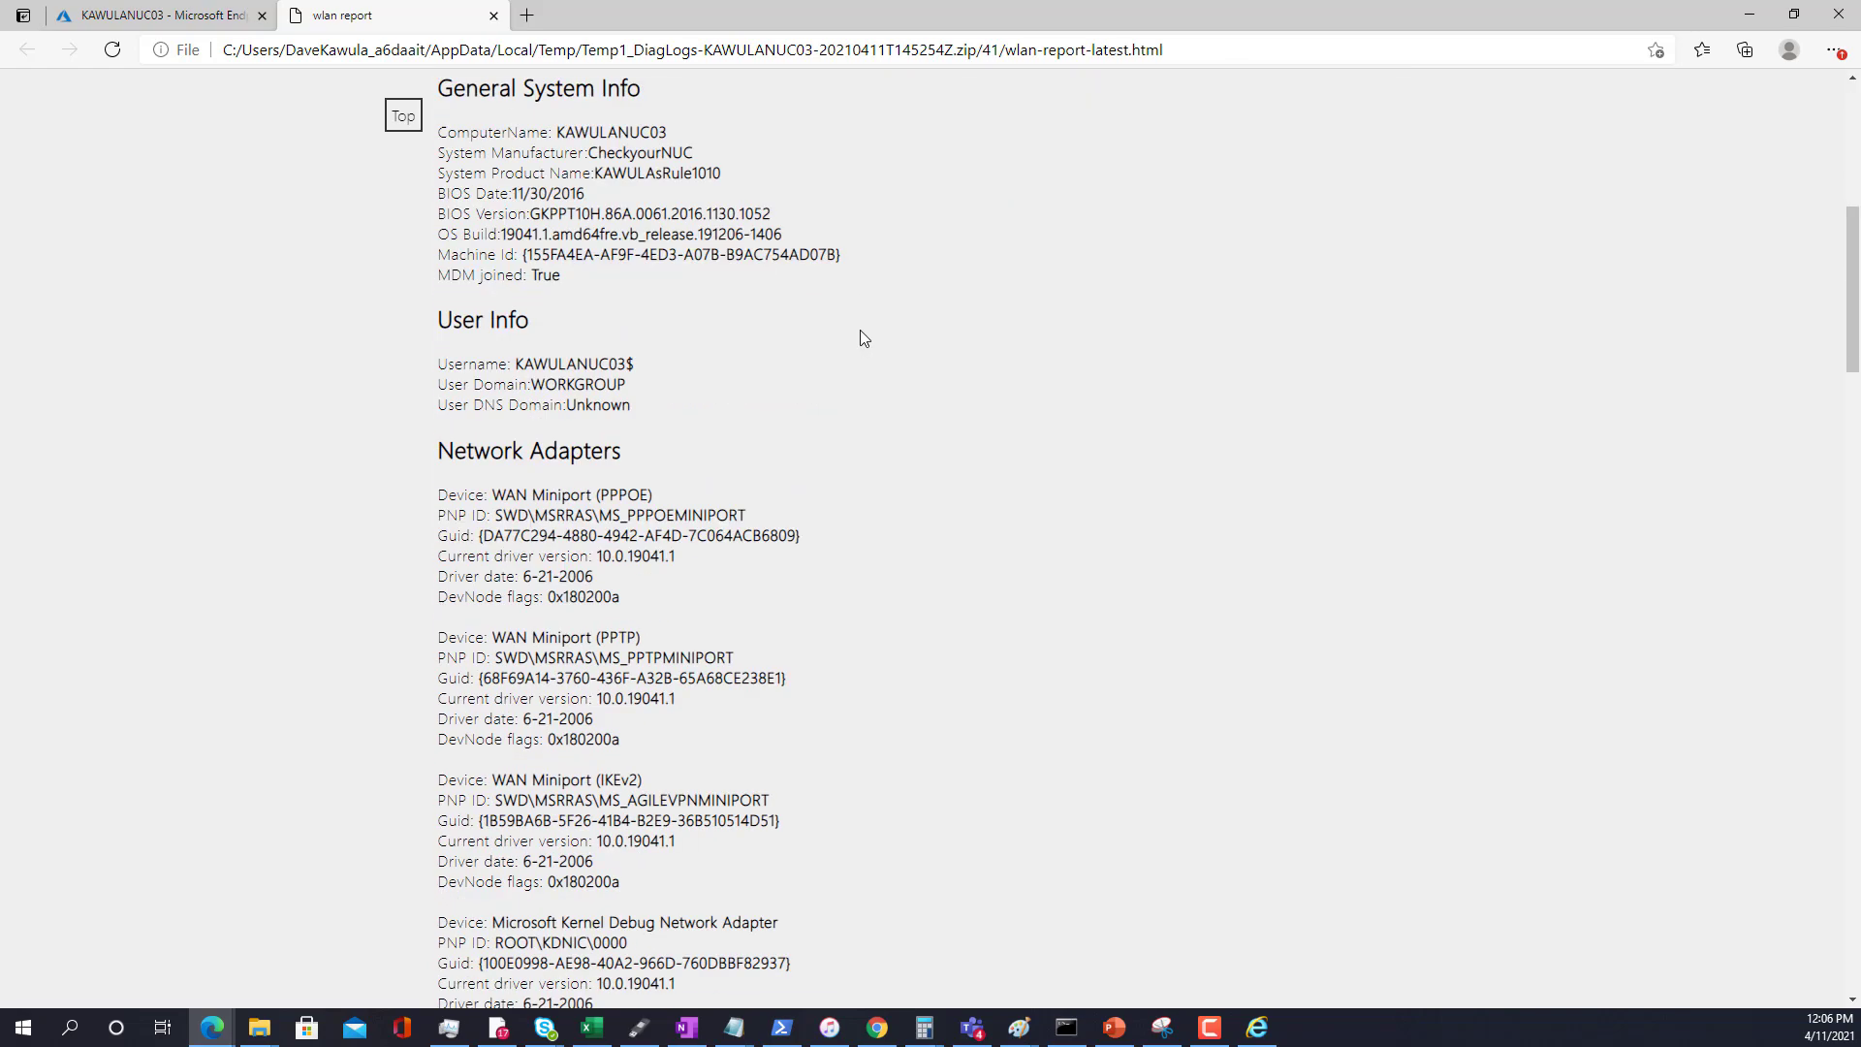
scroll(861, 337, "down", 7)
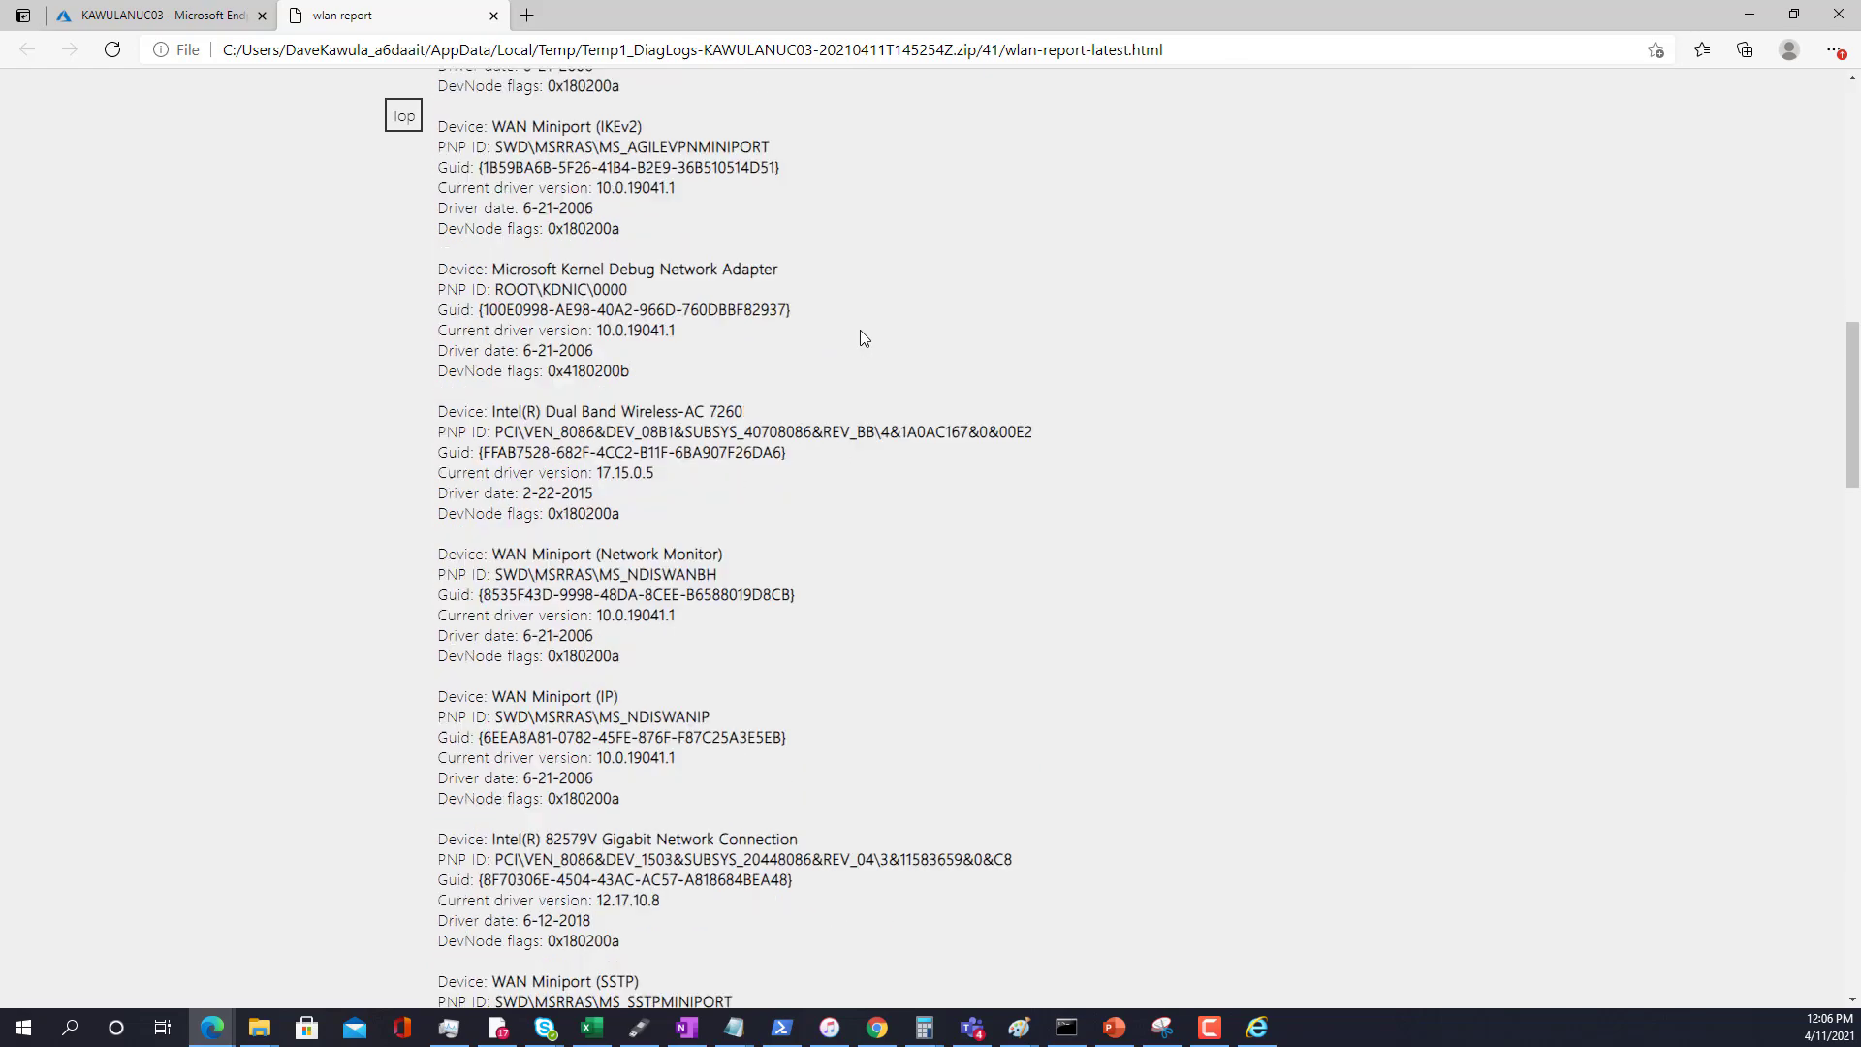
scroll(861, 337, "down", 15)
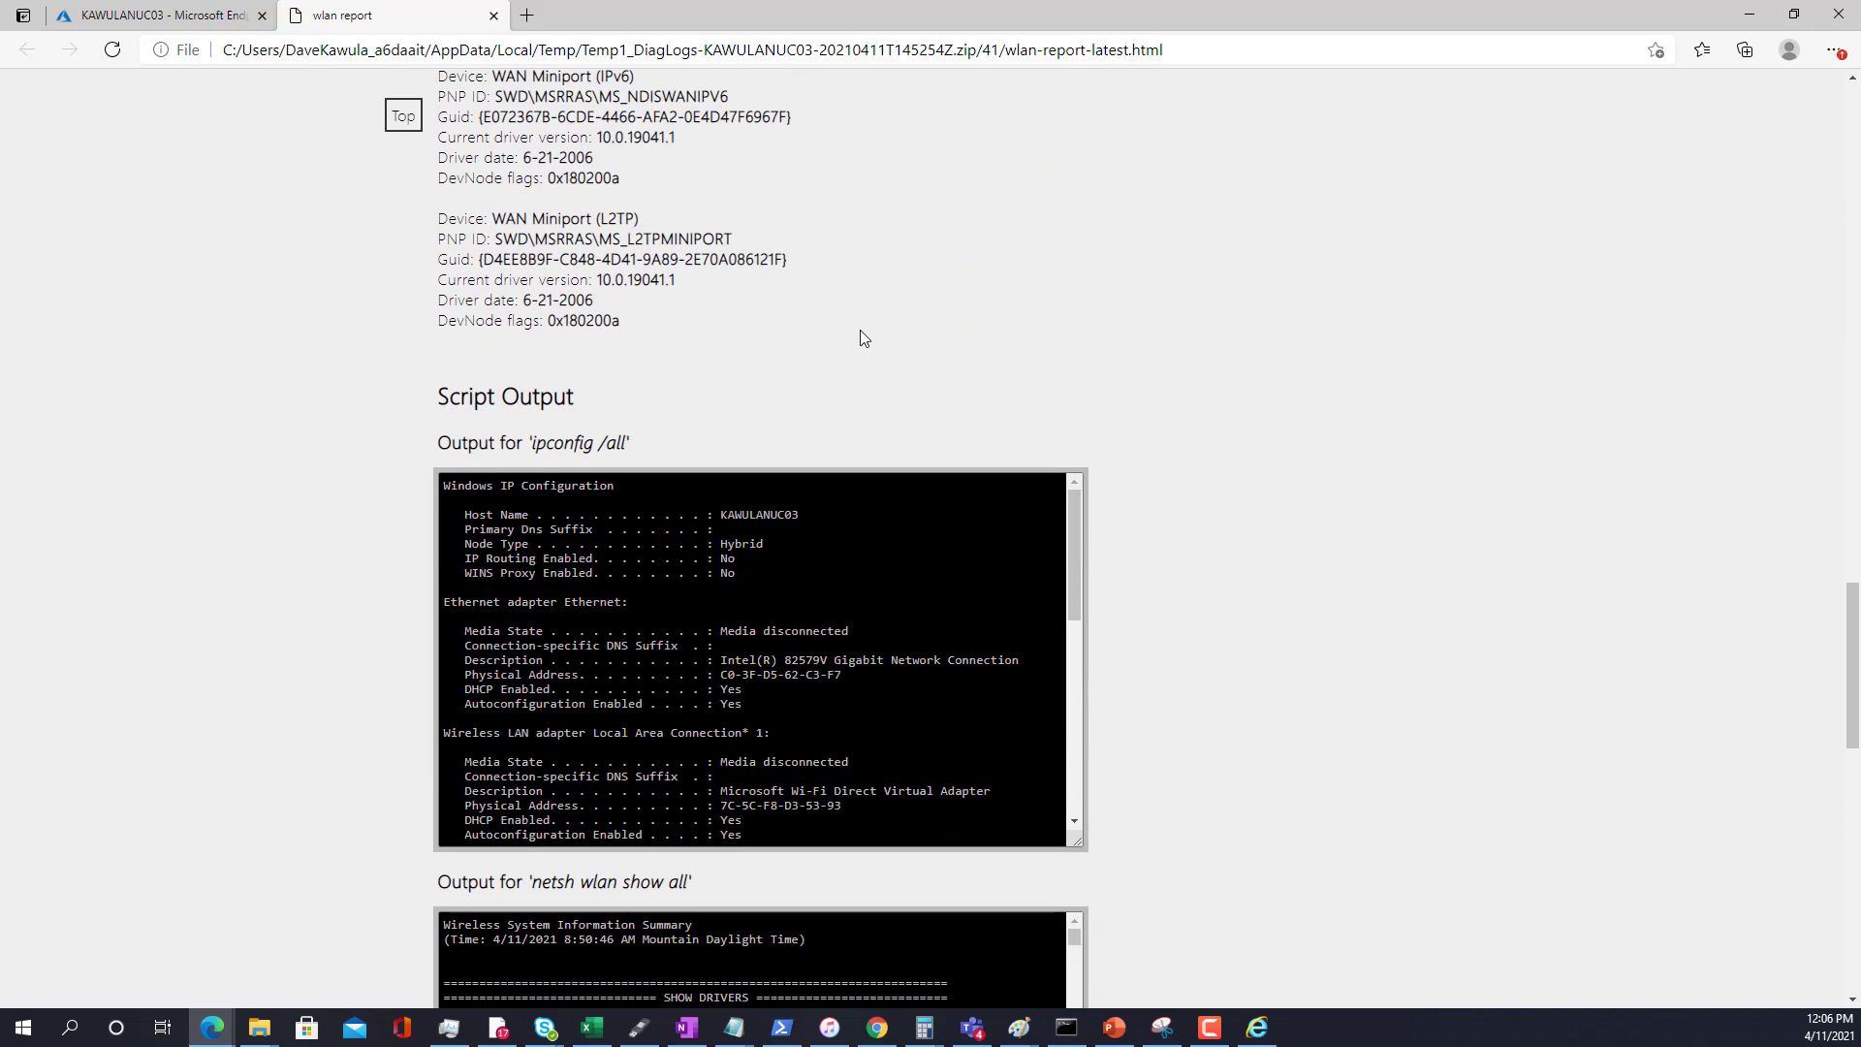
scroll(859, 329, "down", 4)
scroll(859, 330, "up", 3)
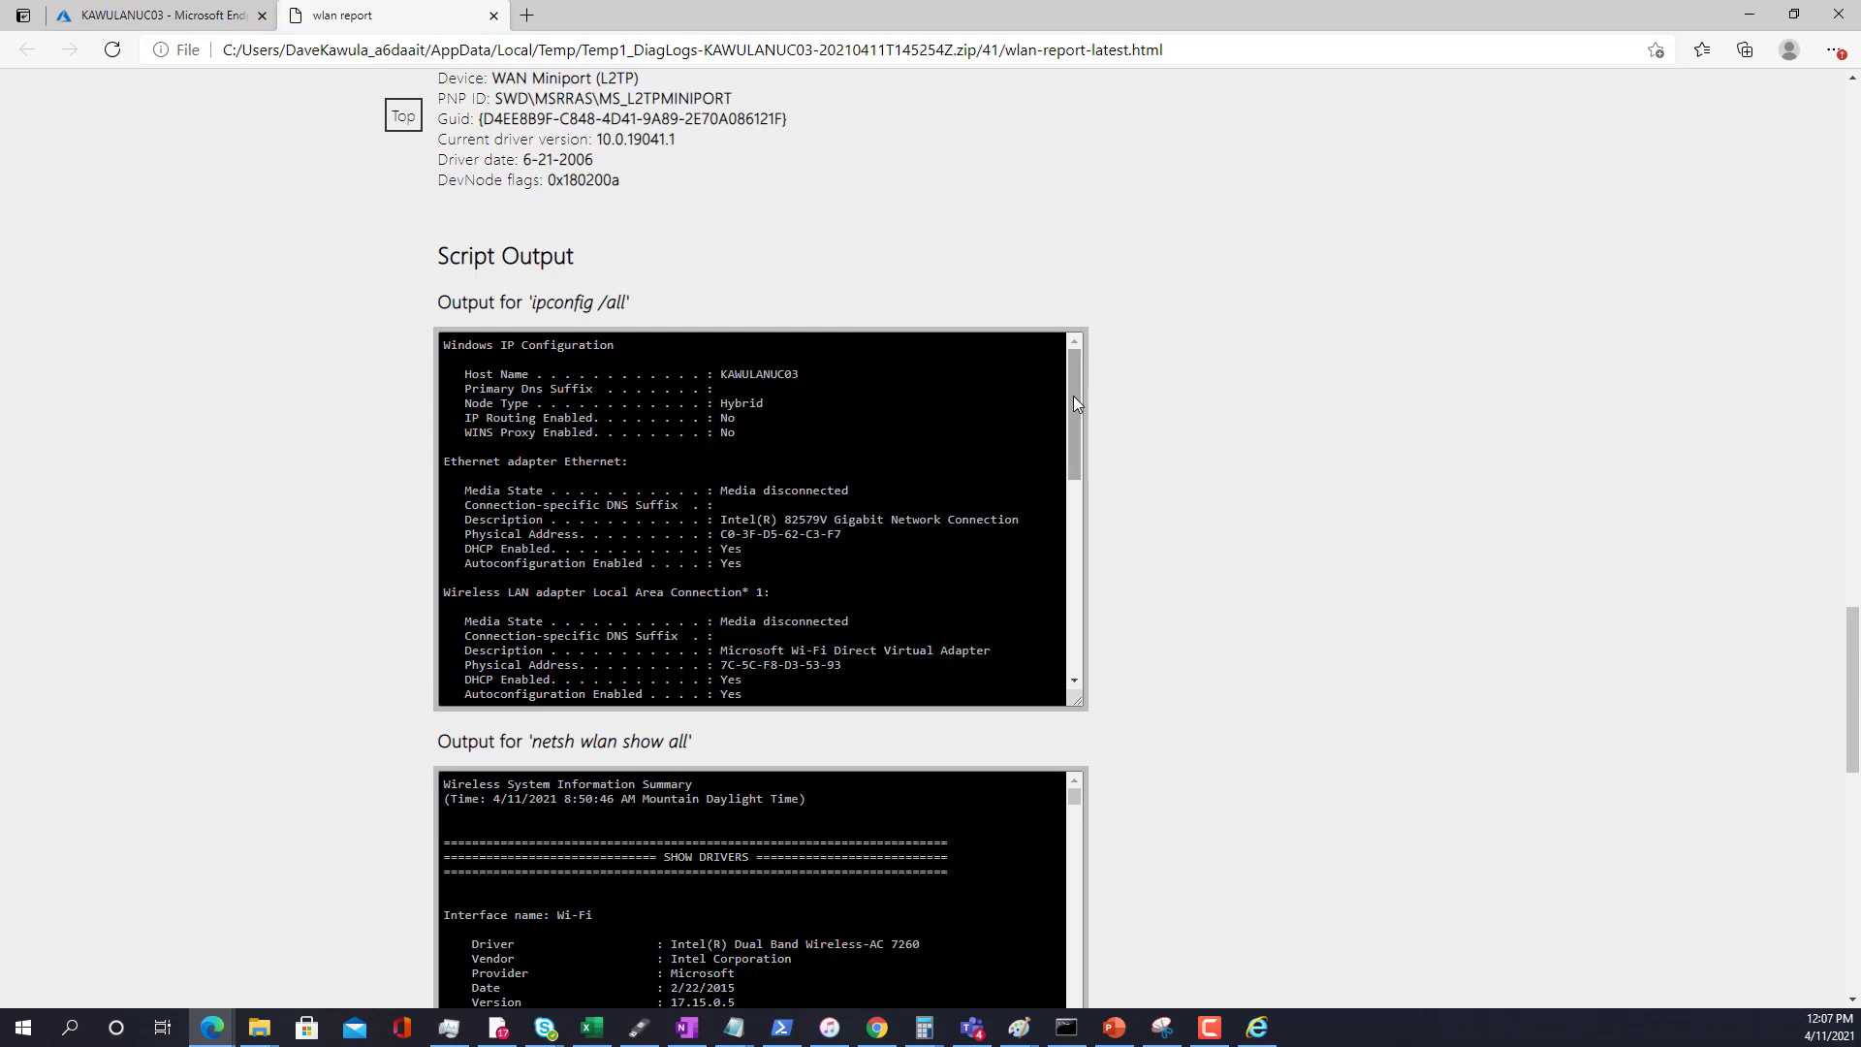
Step: Examine the ipconfig, netsh wlan and certutil outputs and the profile output, and return toward the report's beginning
left_click_drag(1072, 396, 1044, 601)
scroll(1044, 601, "down", 4)
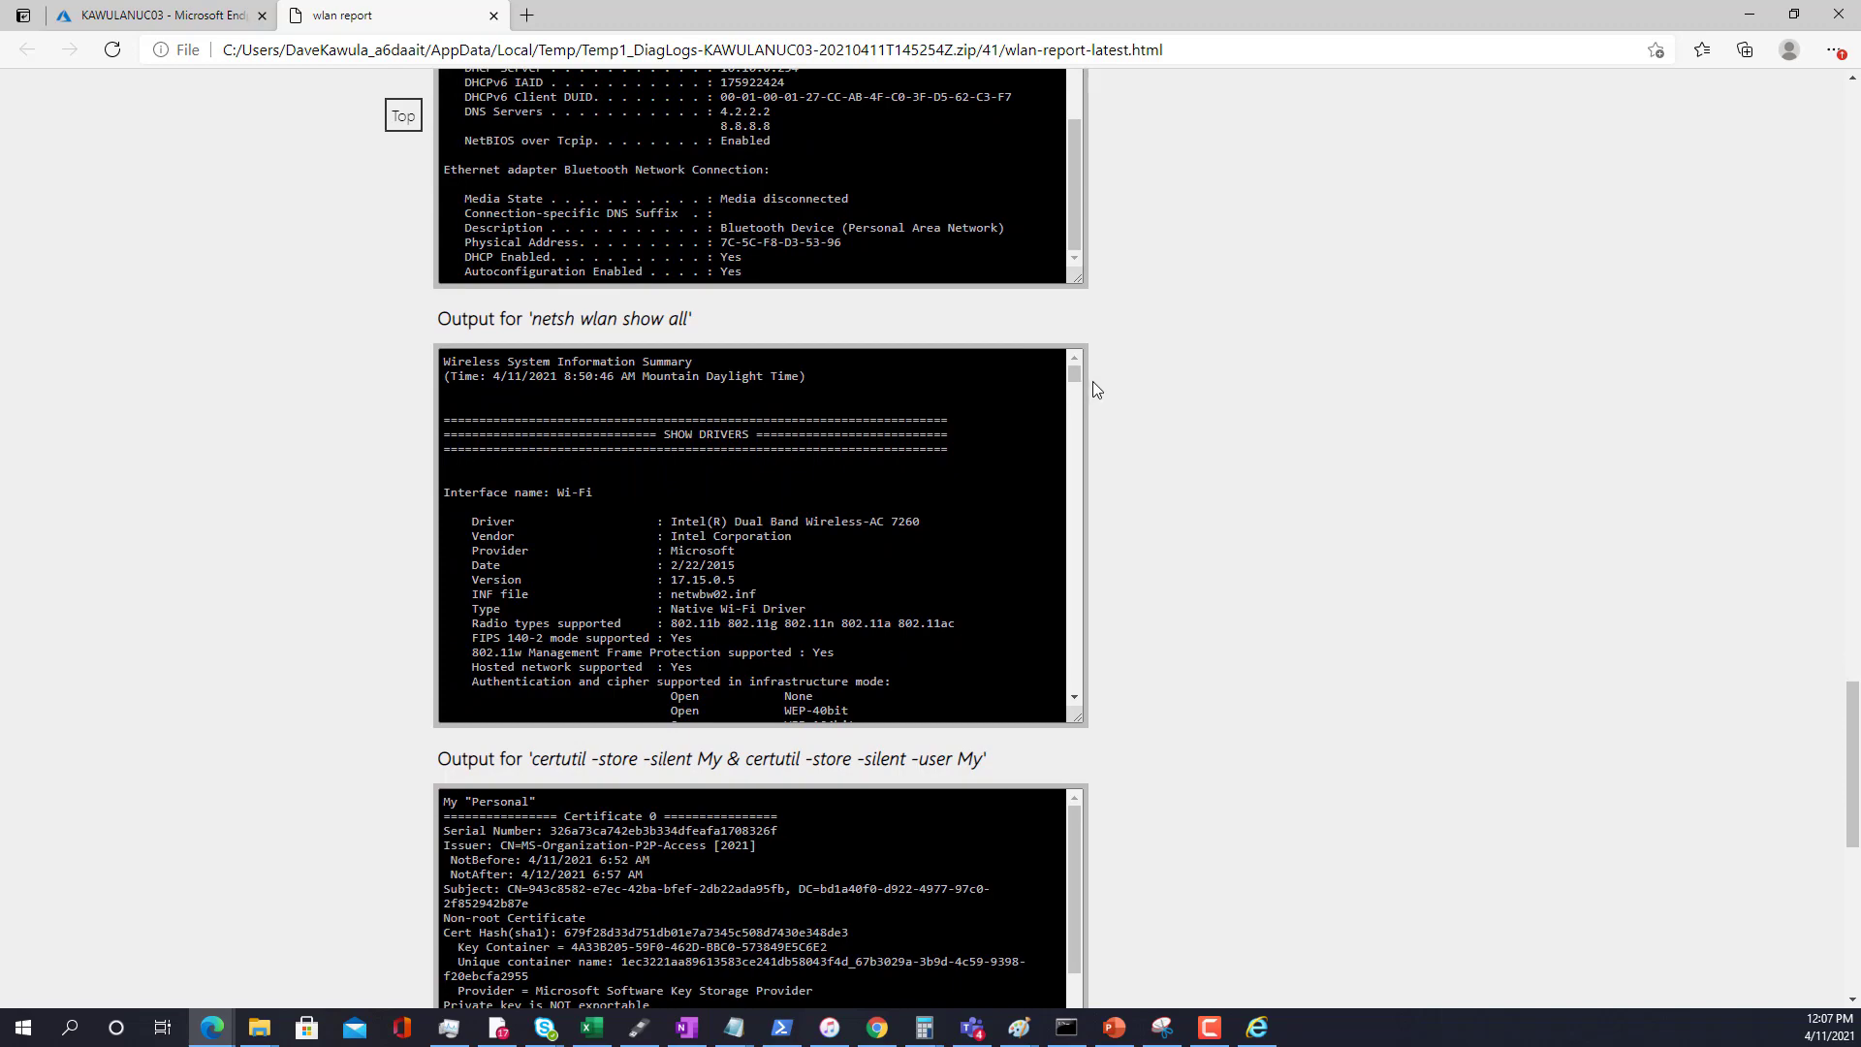
mouse_move(1075, 376)
left_mouse_down()
mouse_move(1068, 642)
mouse_move(1088, 359)
left_mouse_up()
scroll(1271, 508, "down", 5)
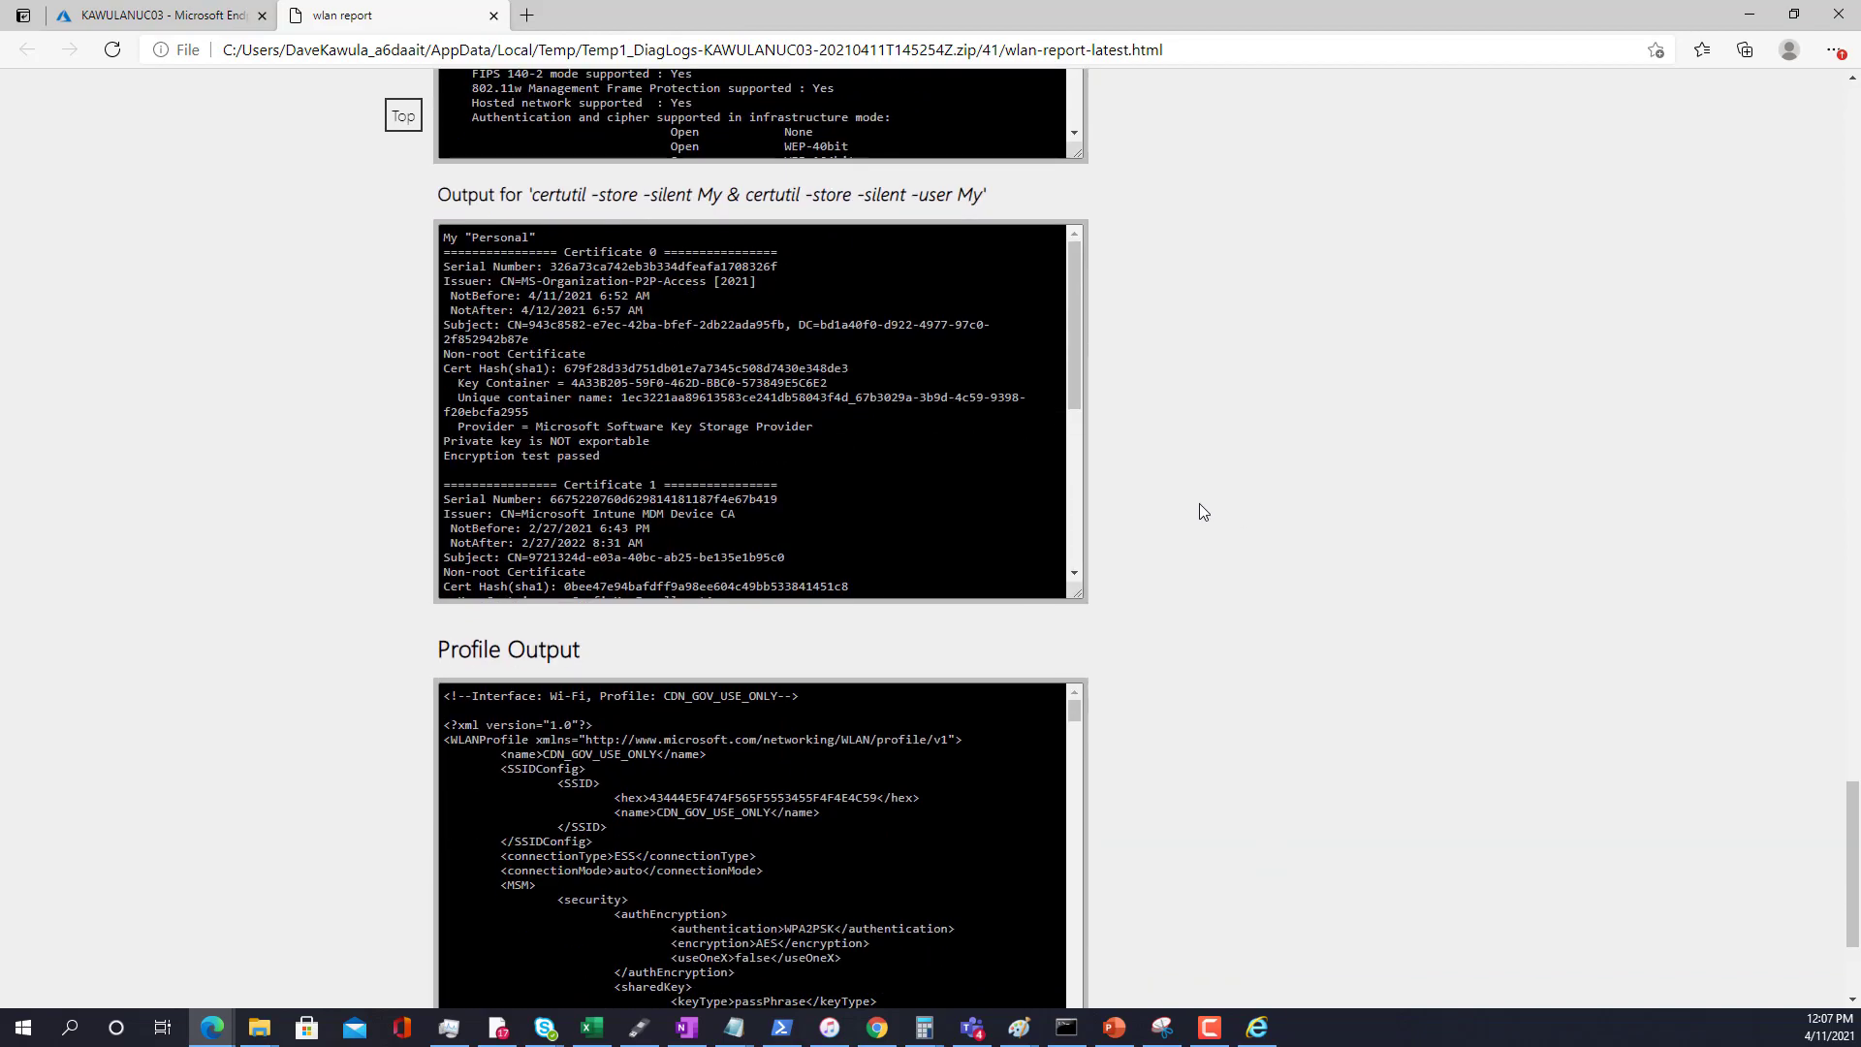
scroll(1199, 504, "down", 3)
scroll(1200, 503, "up", 20)
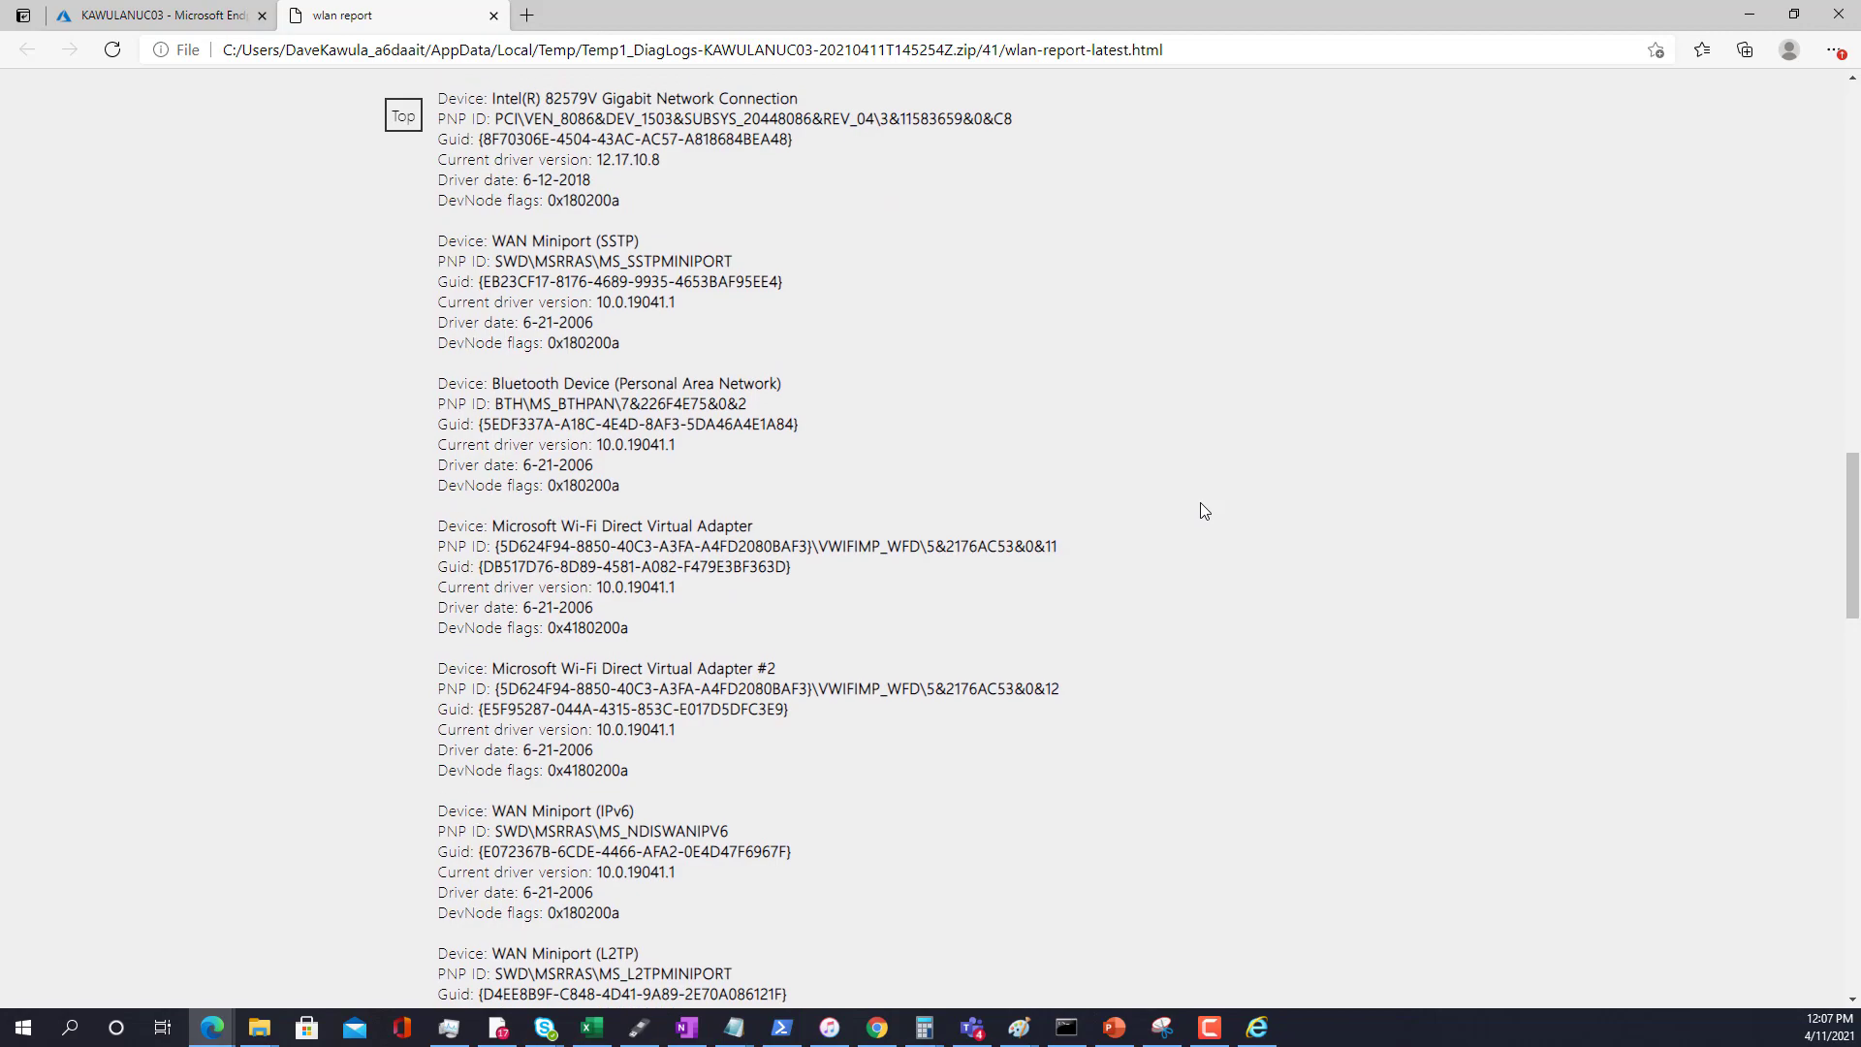
scroll(1199, 503, "up", 15)
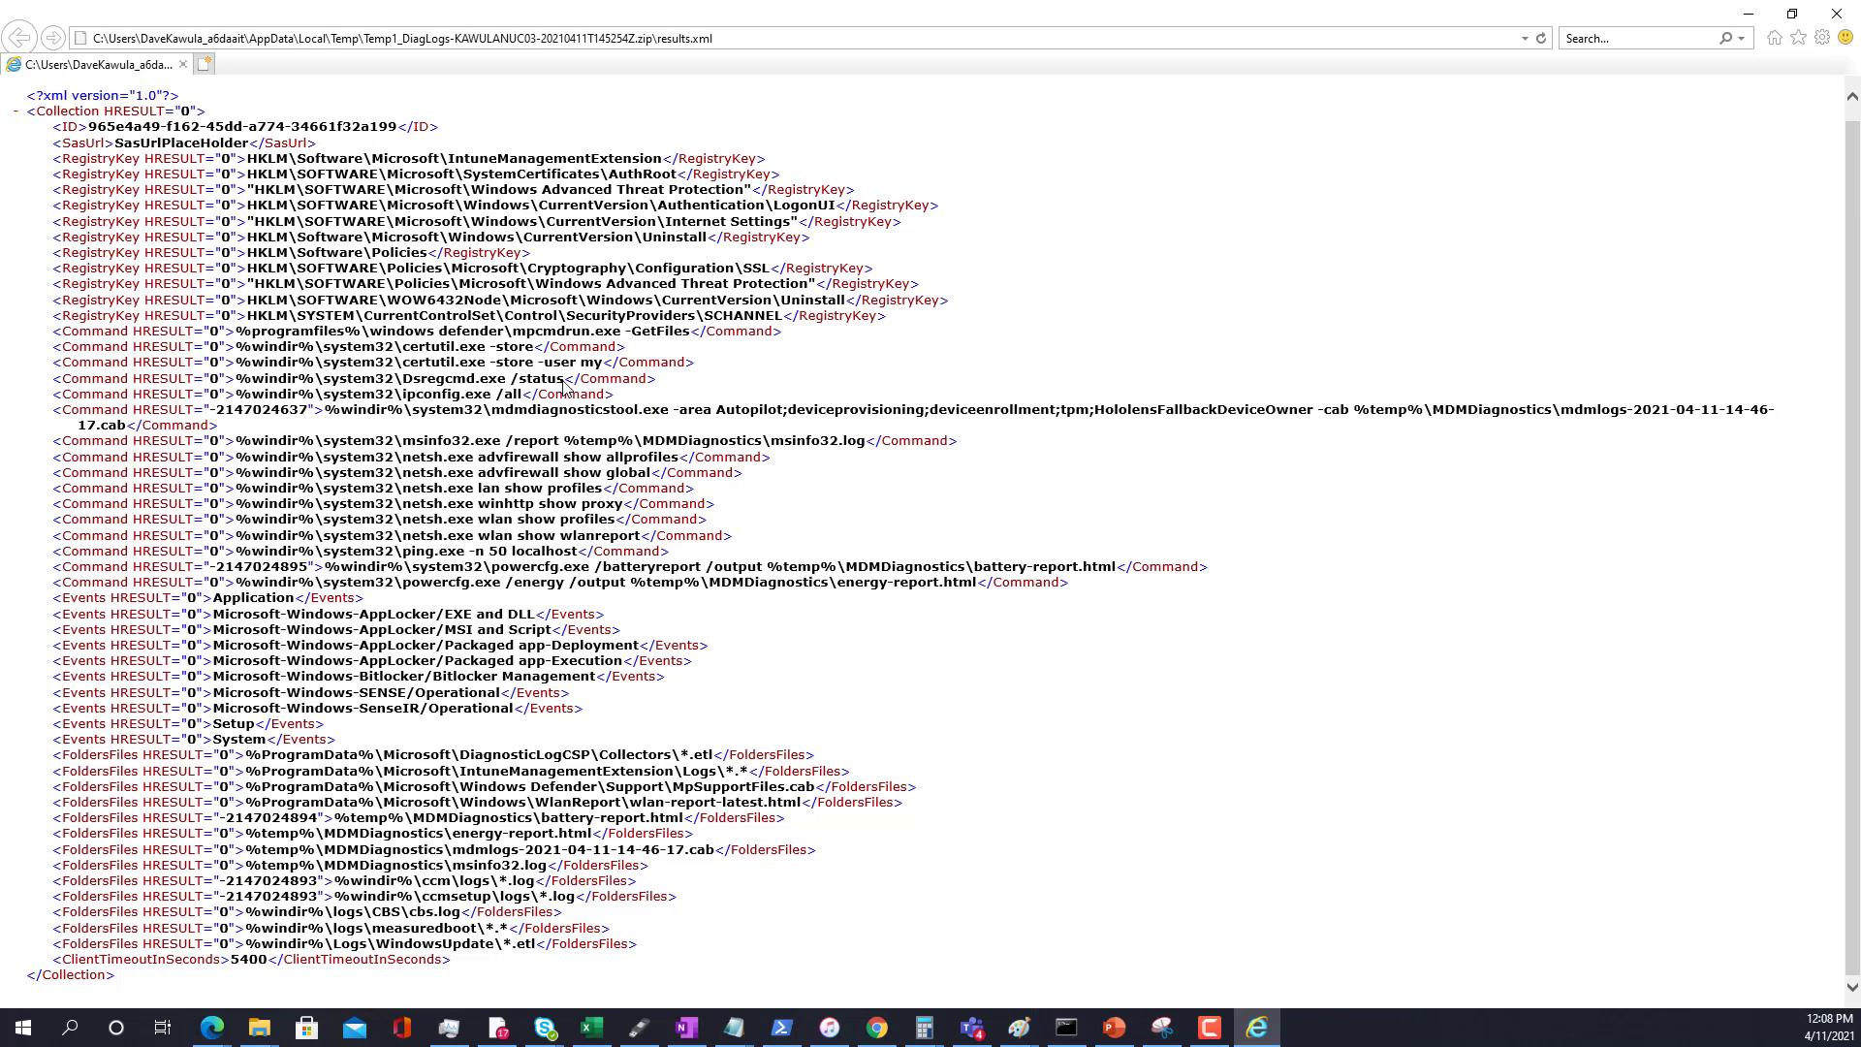
Step: Highlight the Dsregcmd.exe /status, mdmdiagnosticstool.exe, netsh.exe wlan show profiles and wlan show wlanreport commands in the results XML
left_click_drag(566, 381, 231, 388)
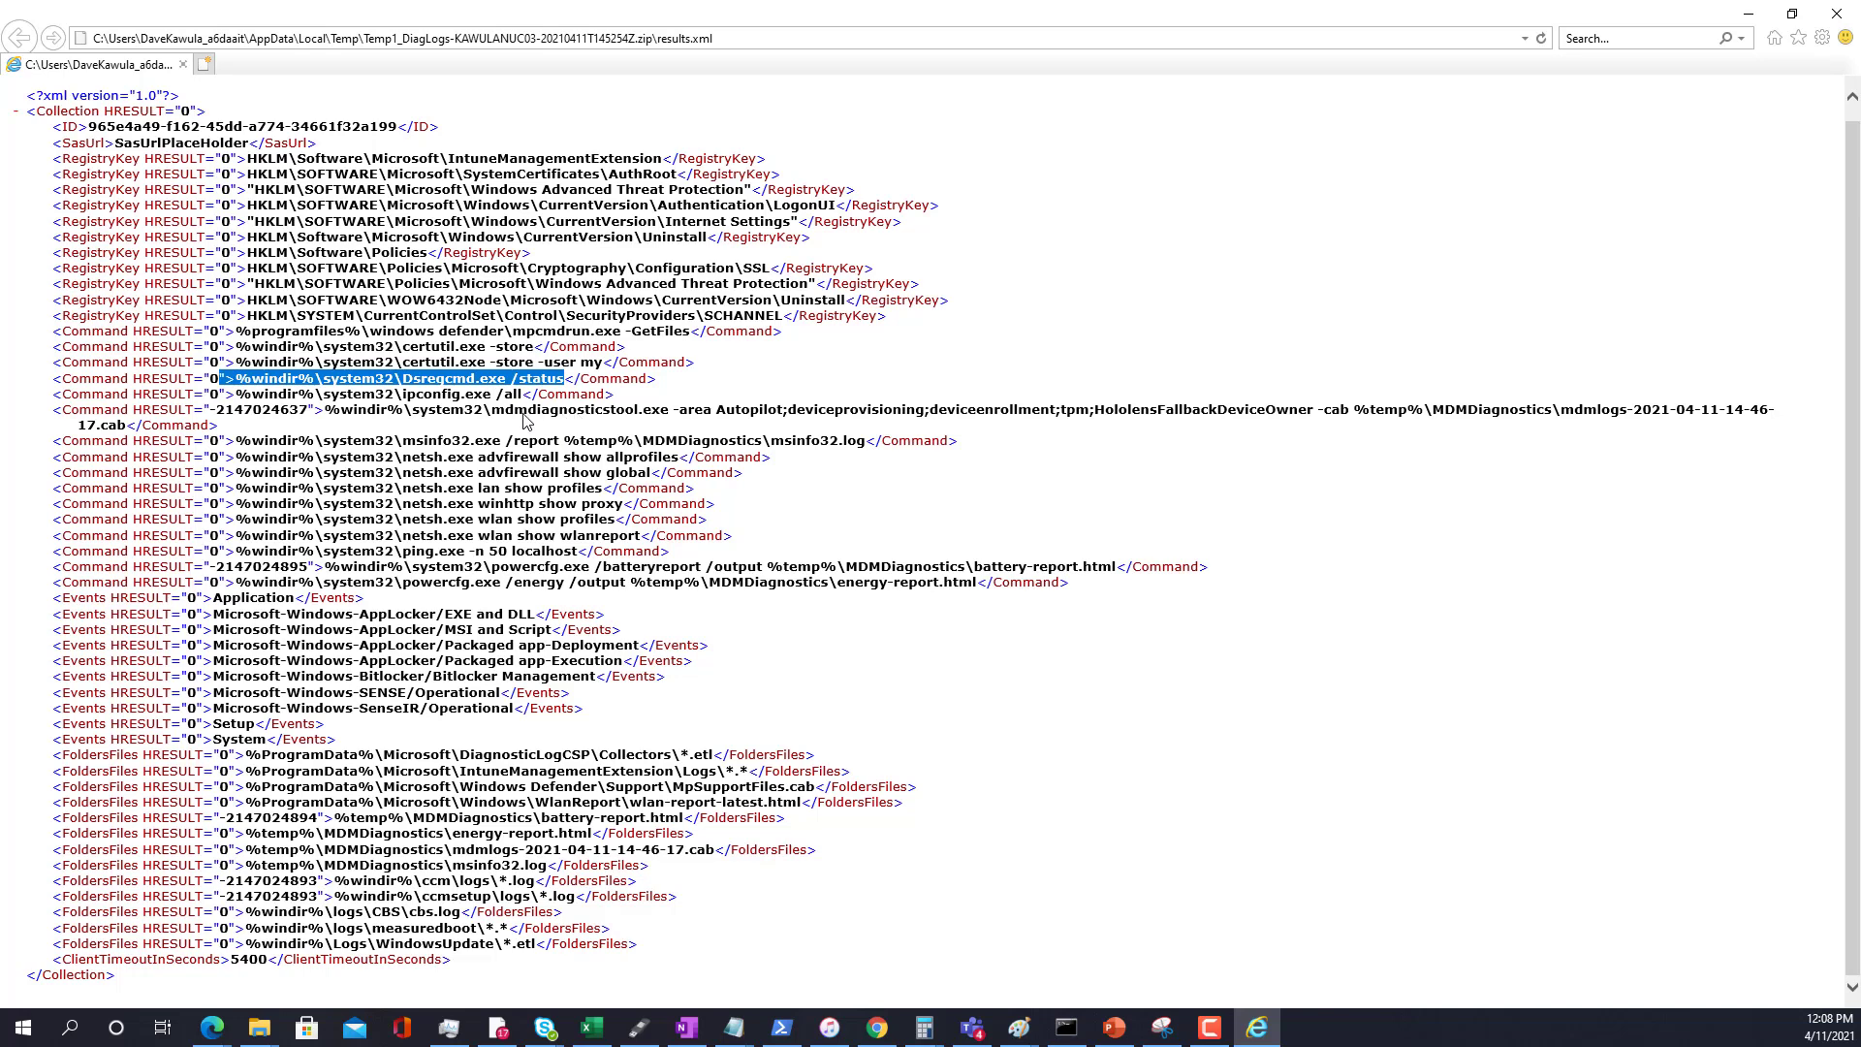
left_click_drag(492, 417, 664, 417)
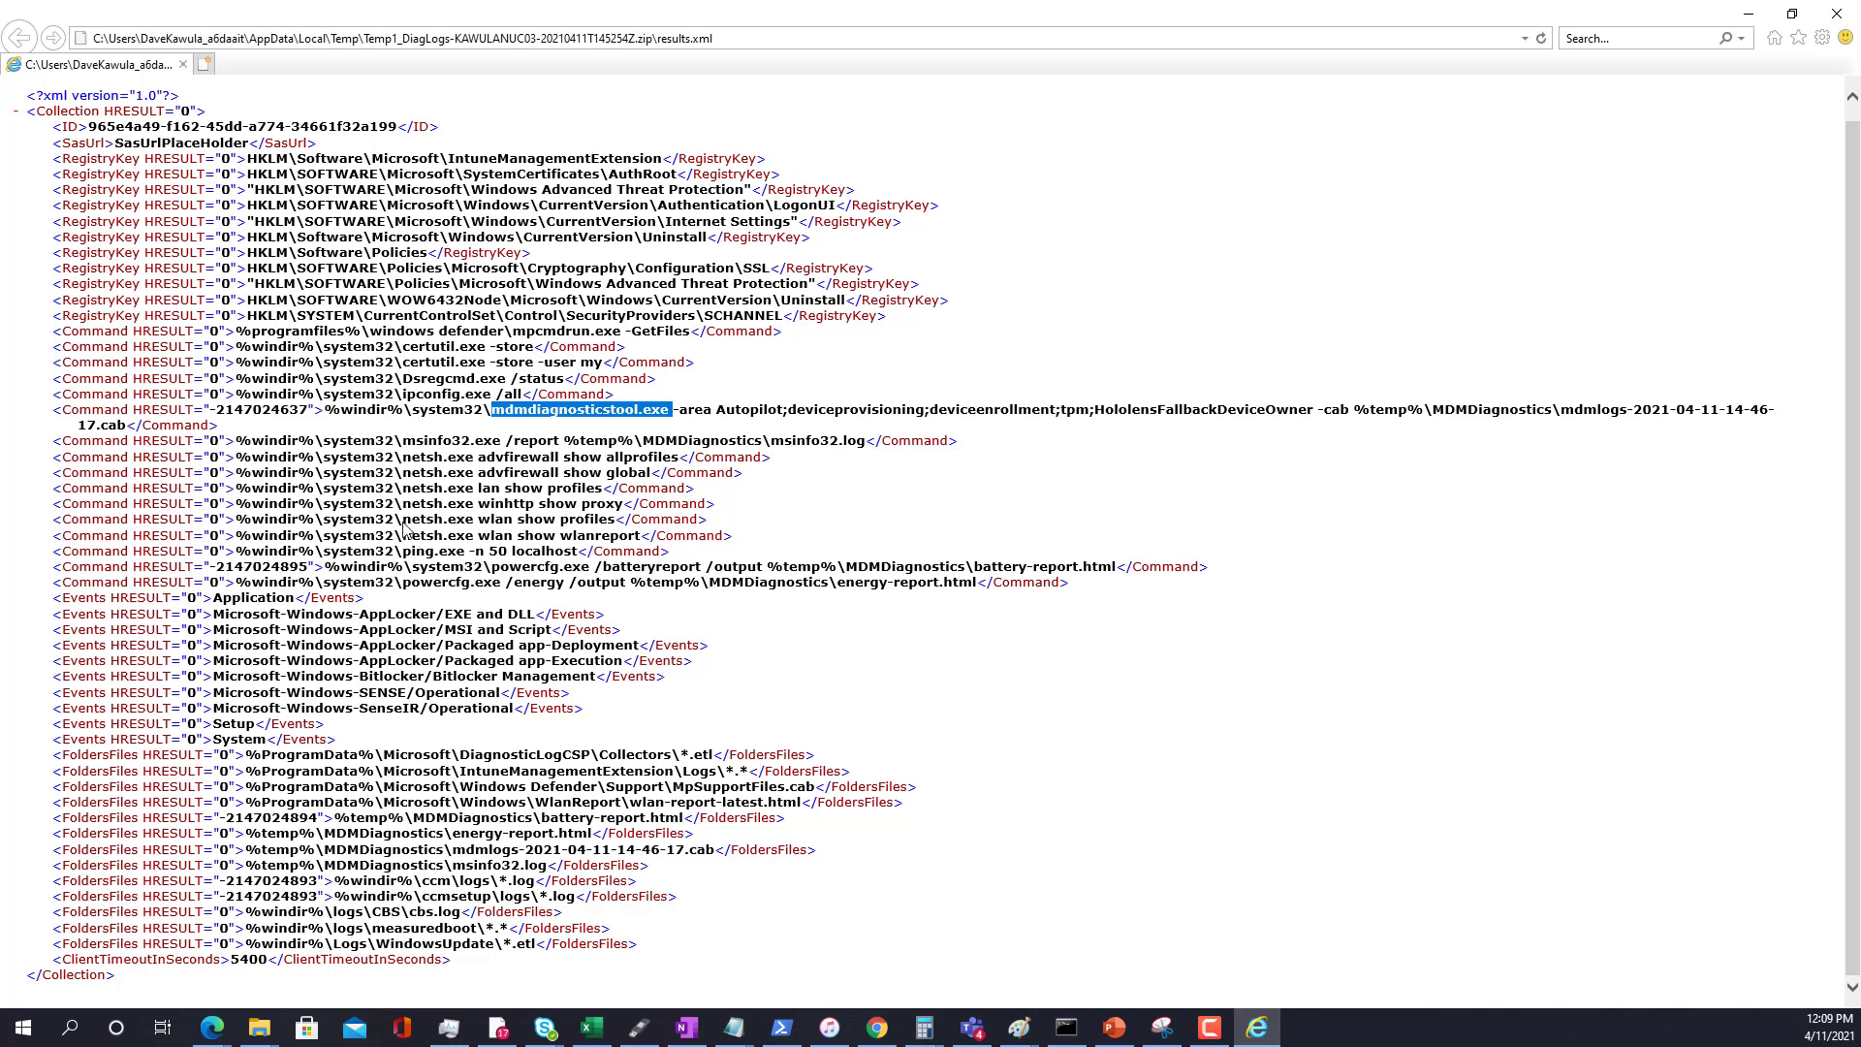
left_click_drag(402, 520, 523, 526)
left_click_drag(552, 522, 612, 522)
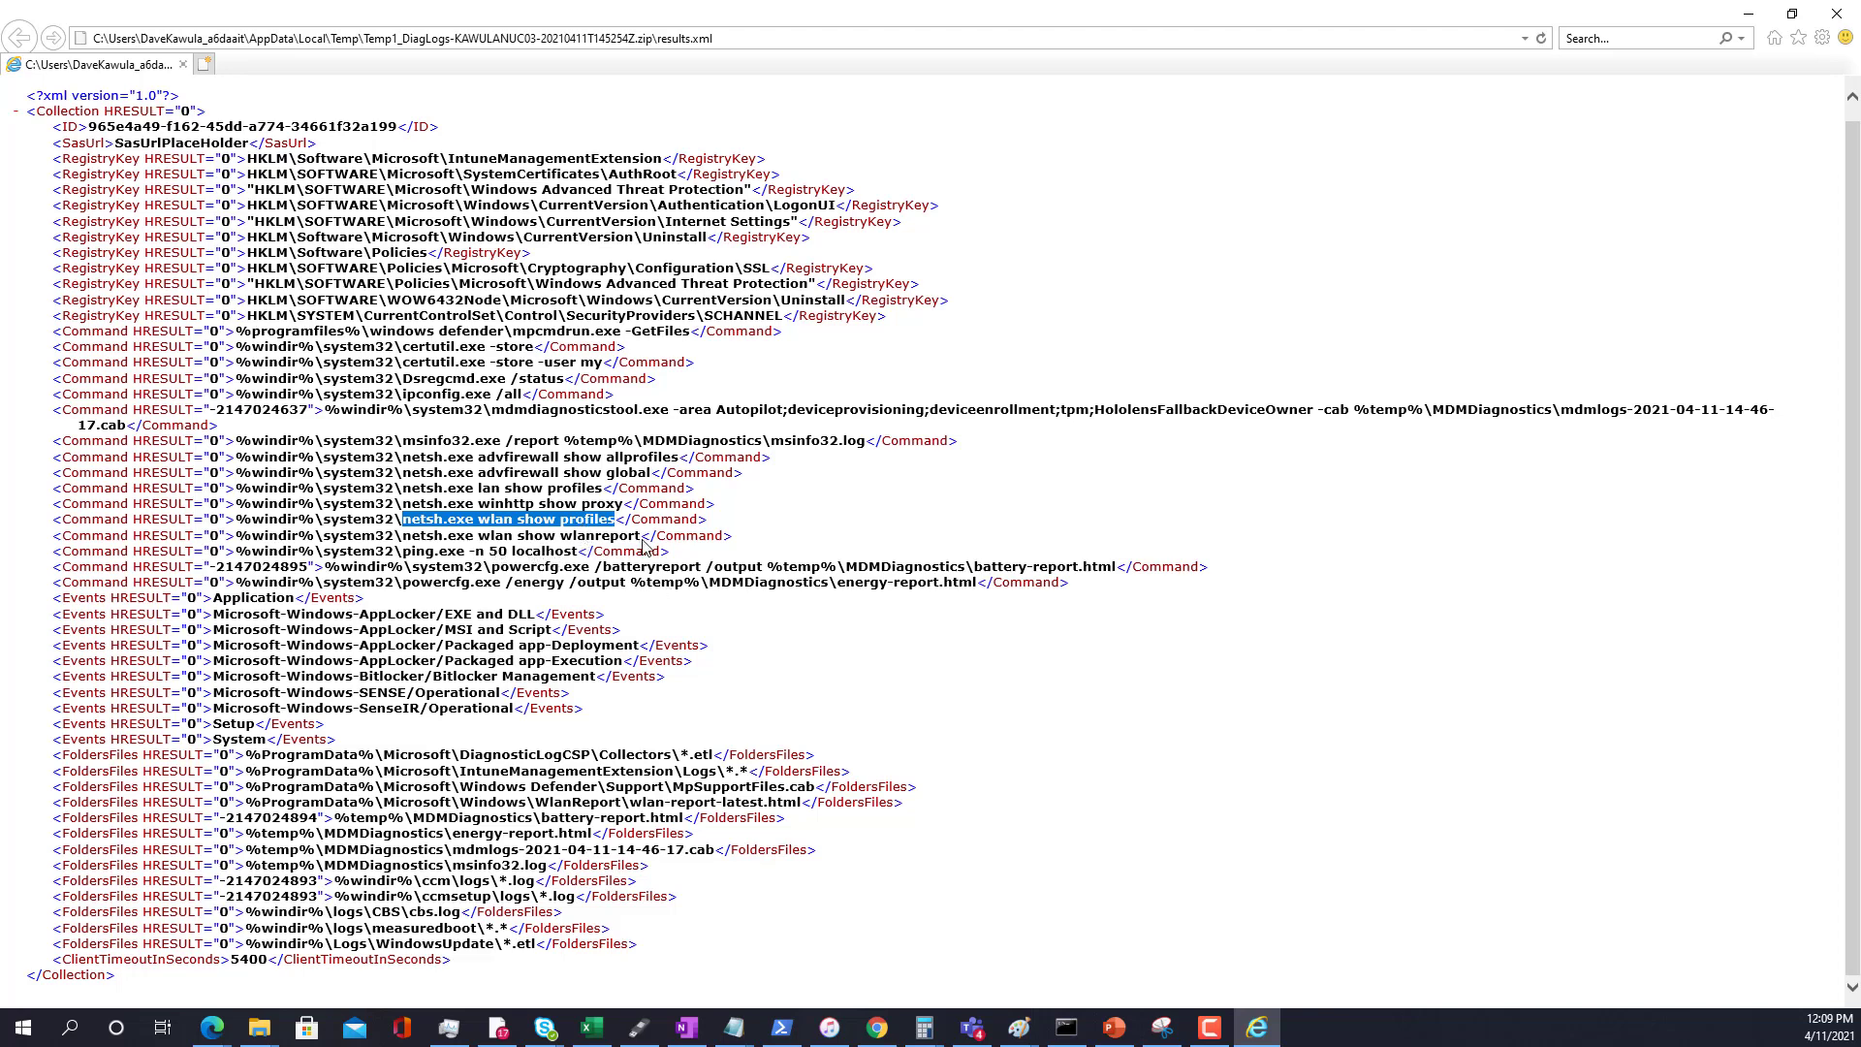
left_click_drag(642, 539, 405, 544)
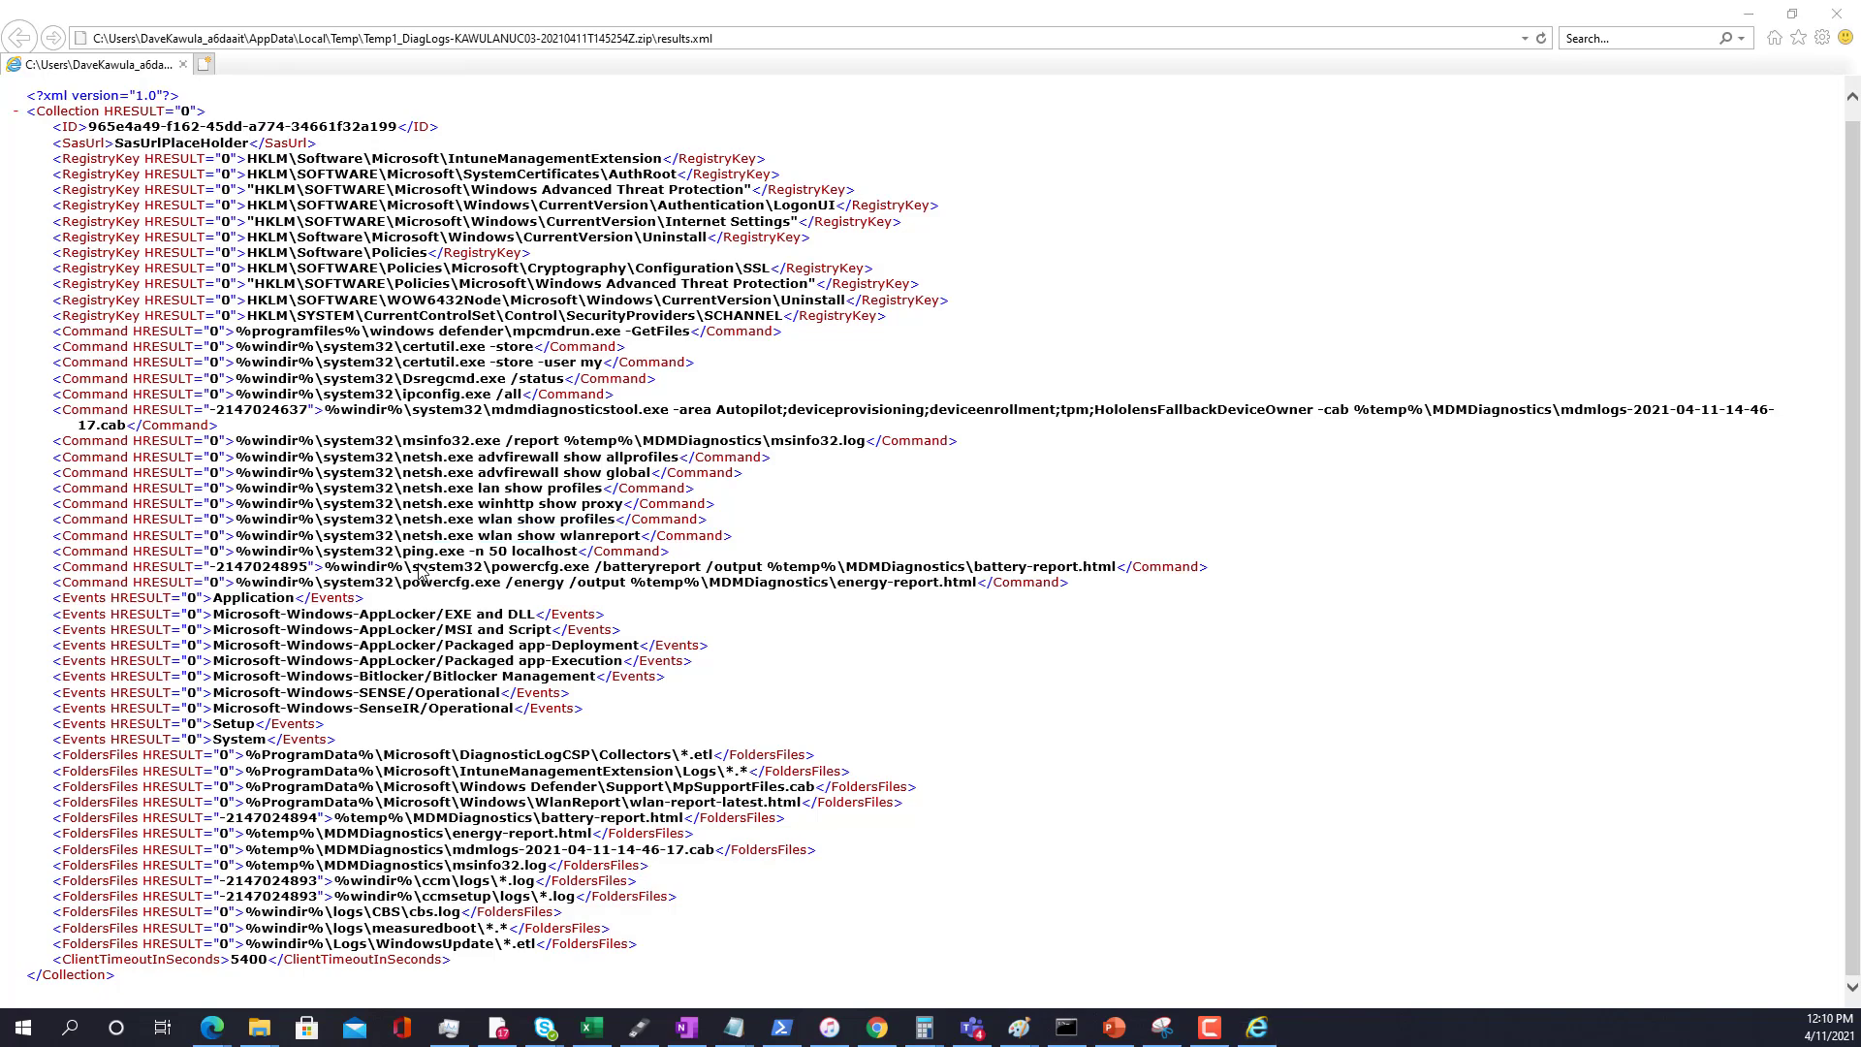
key("alt+Tab")
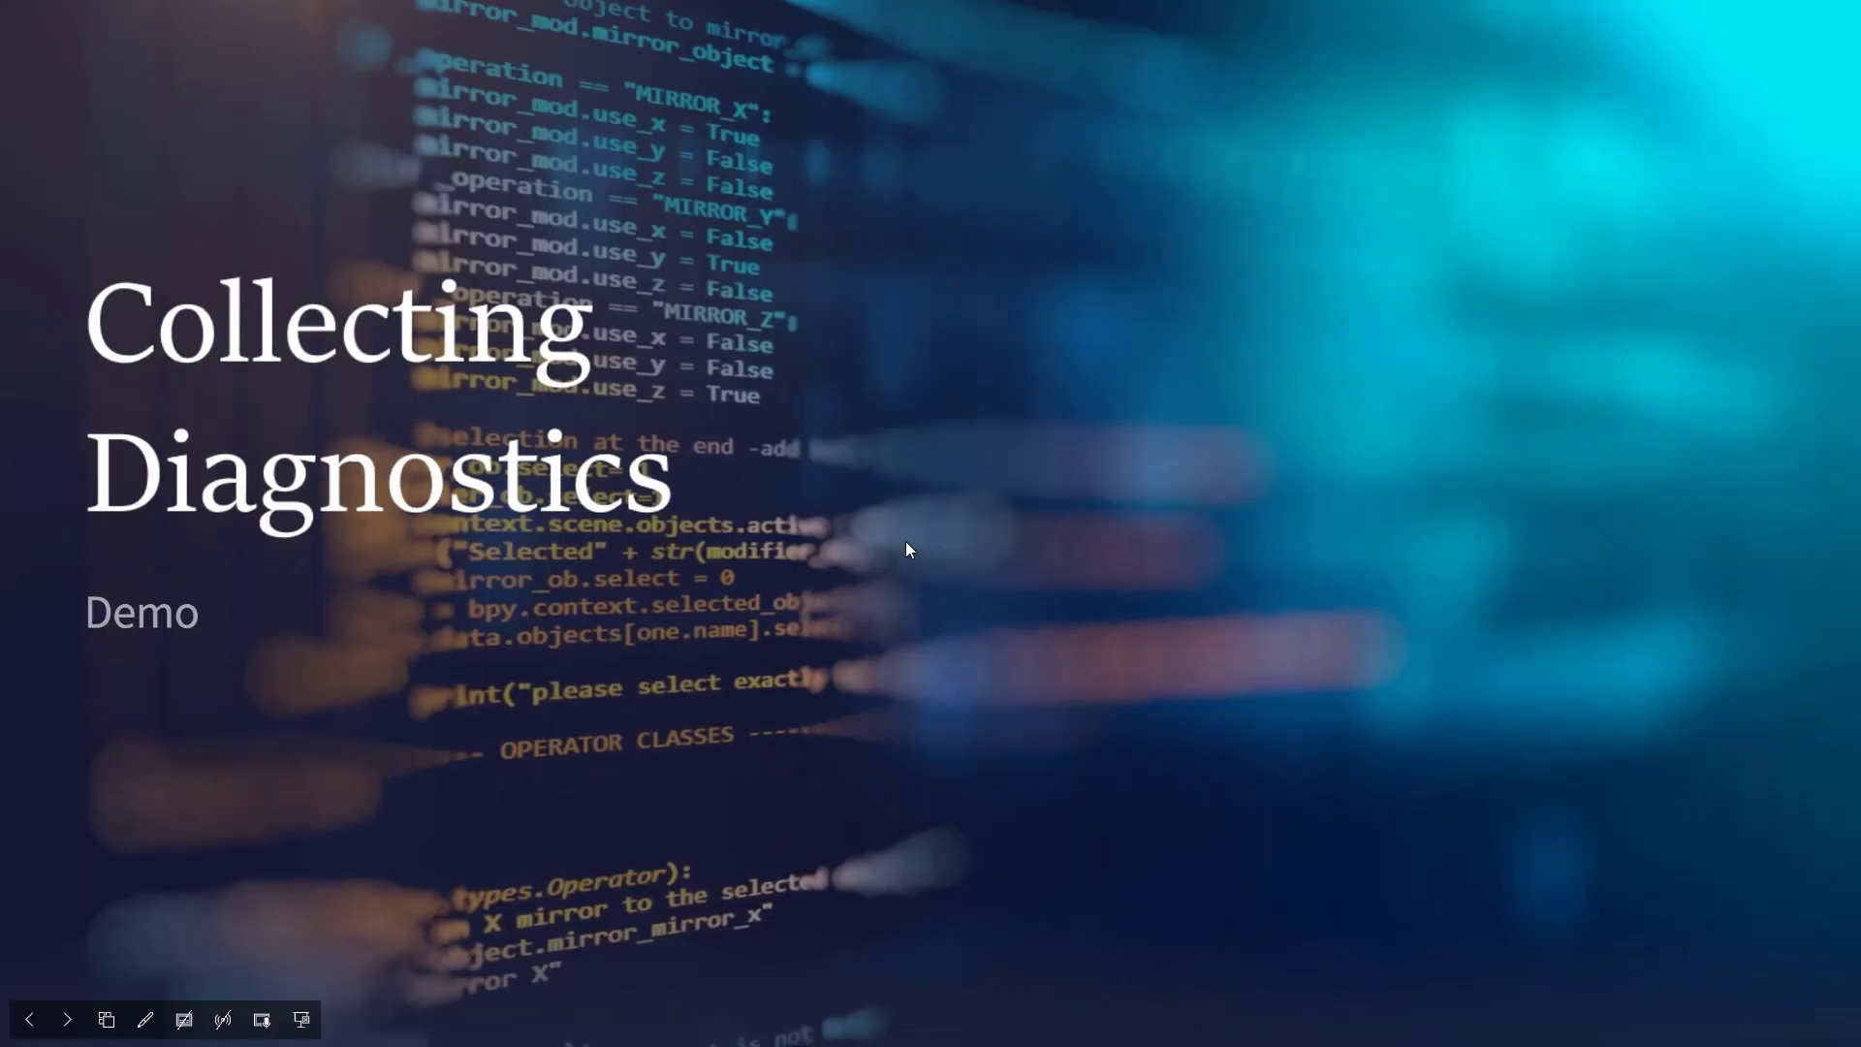
key("Right")
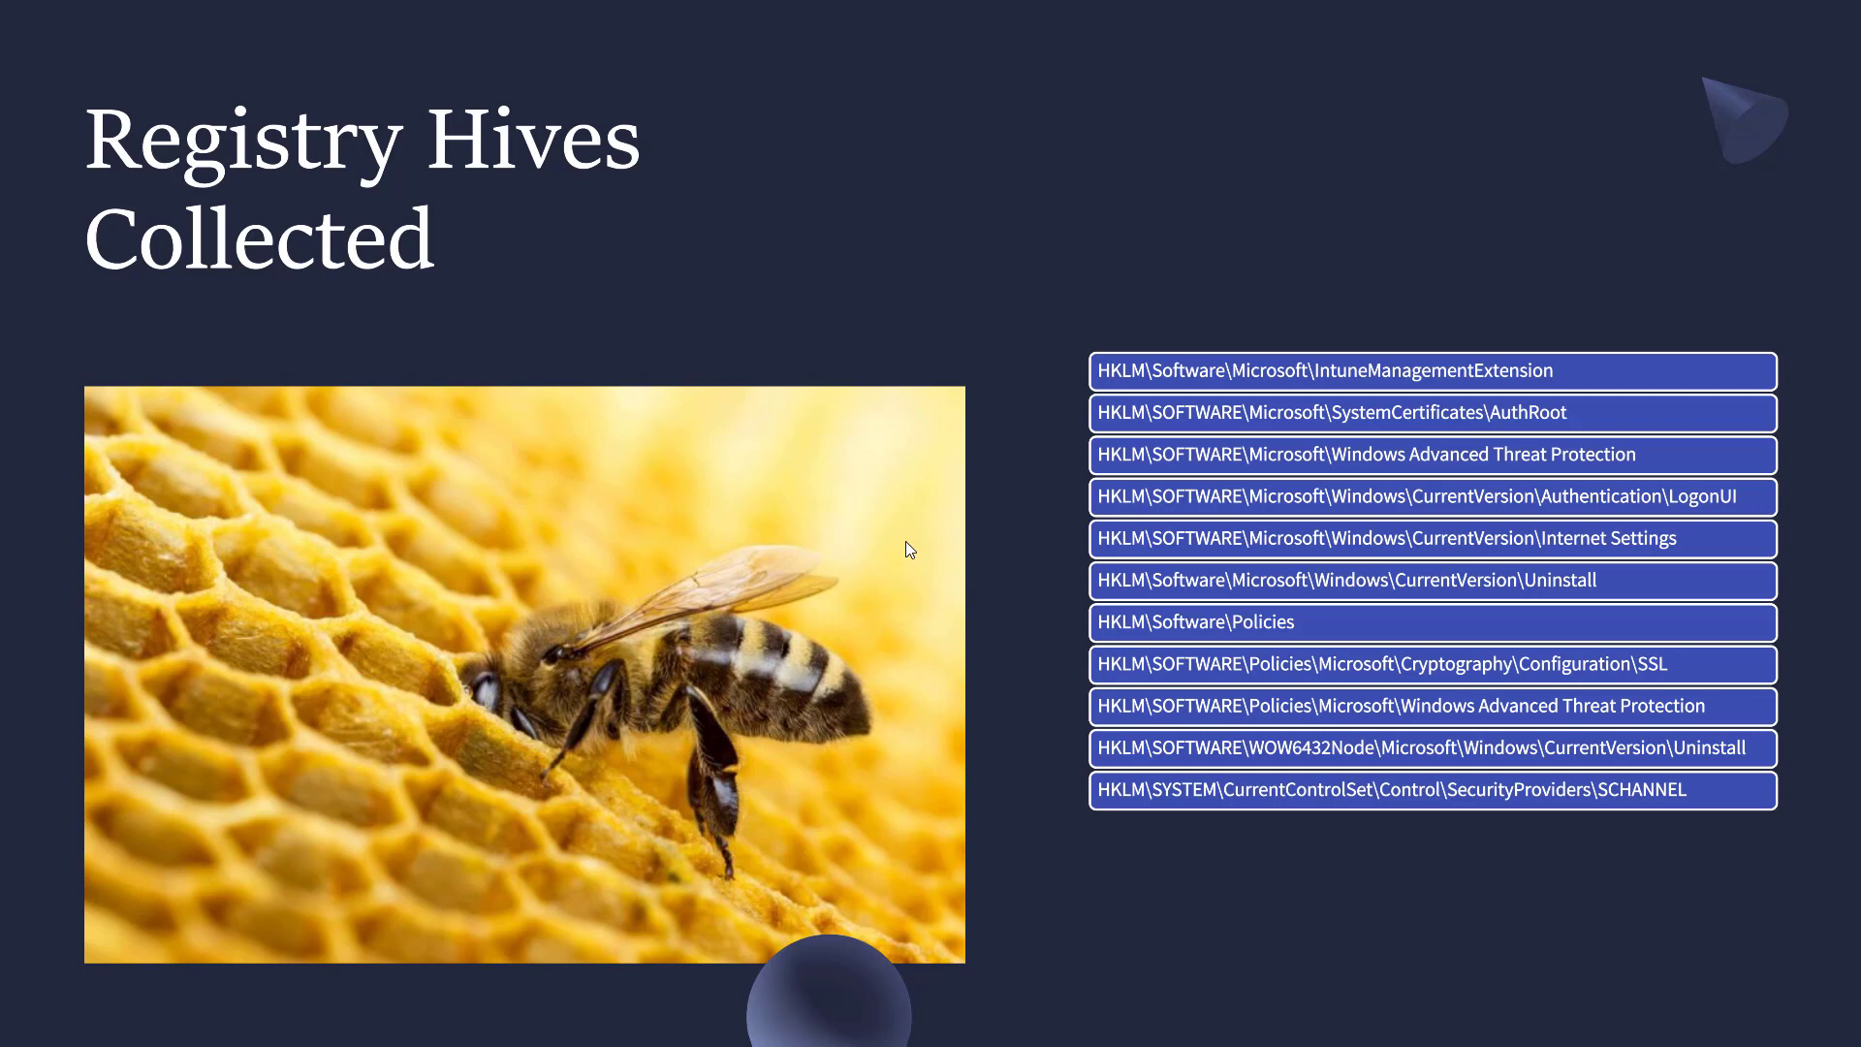
left_click(890, 241)
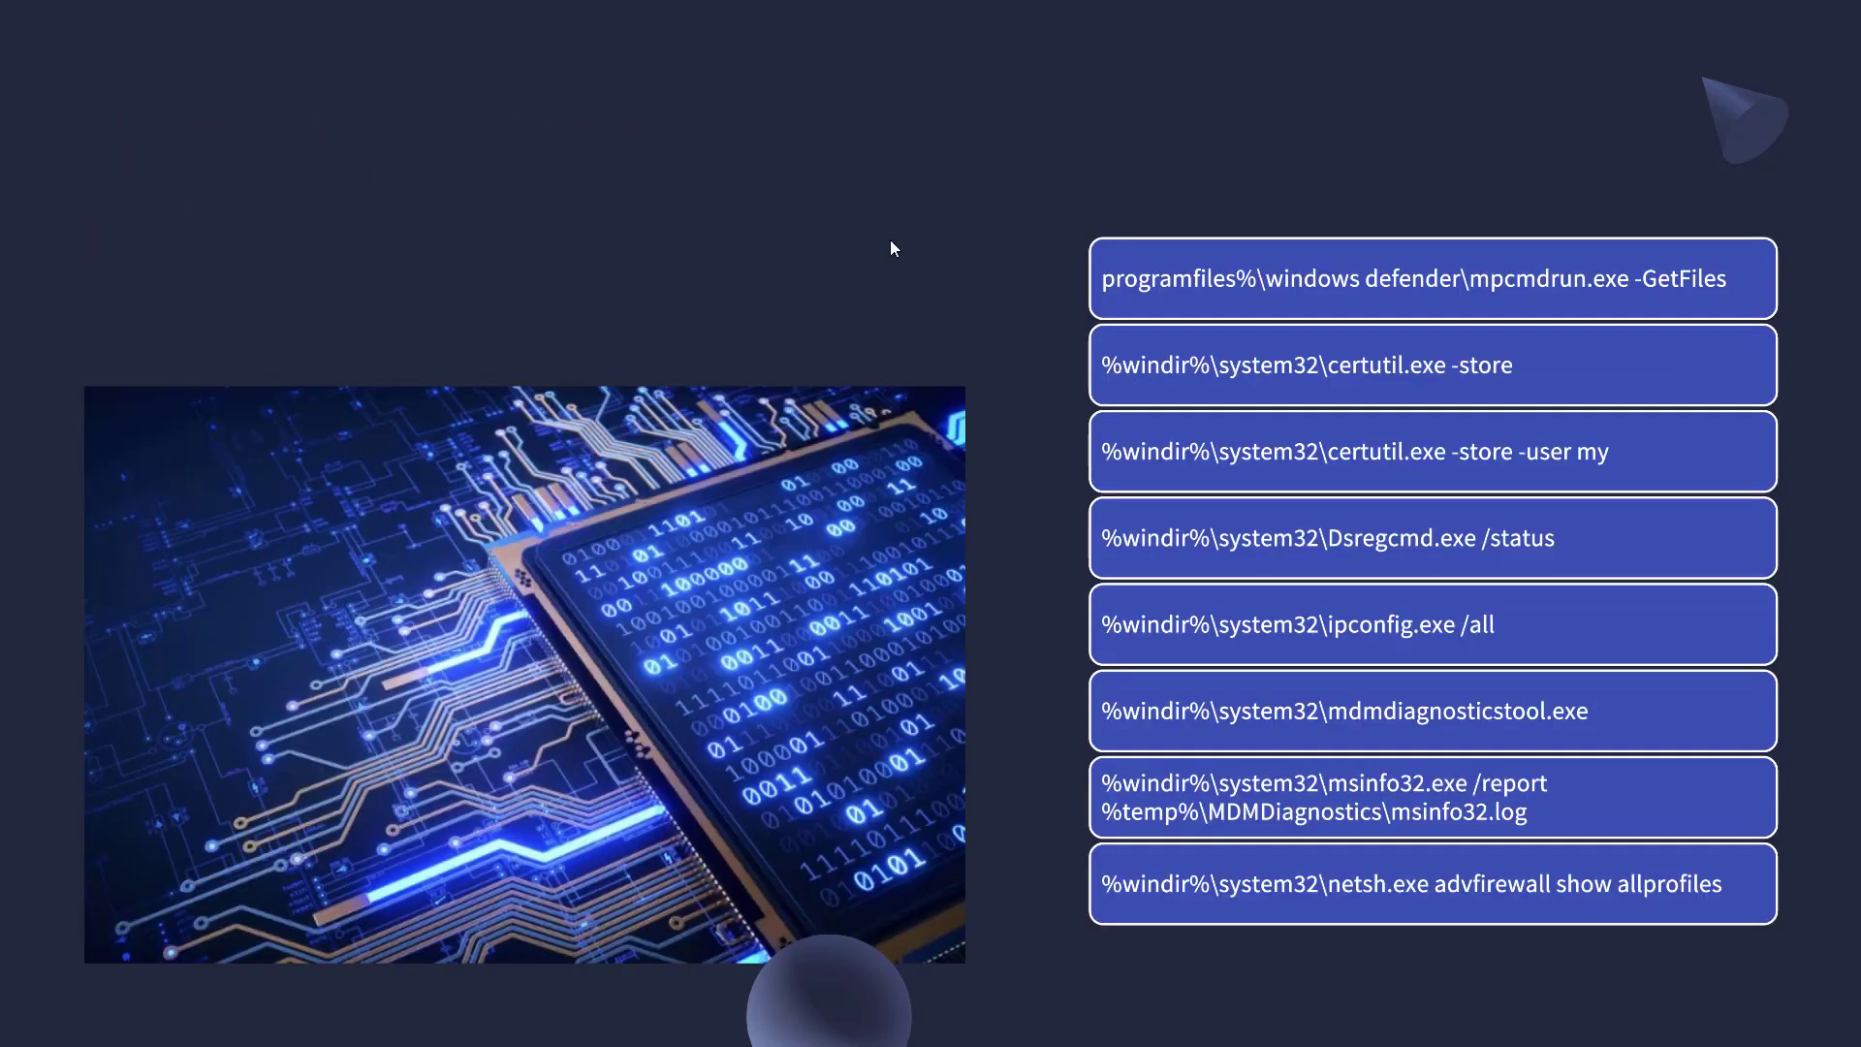